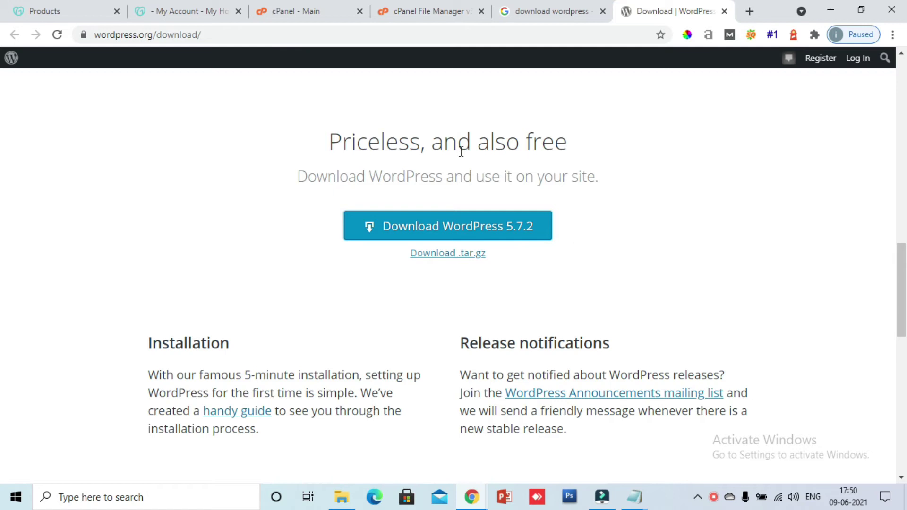
Step: Leave the WordPress 5.7.2 download page for the cPanel - Main tab
left_click(300, 8)
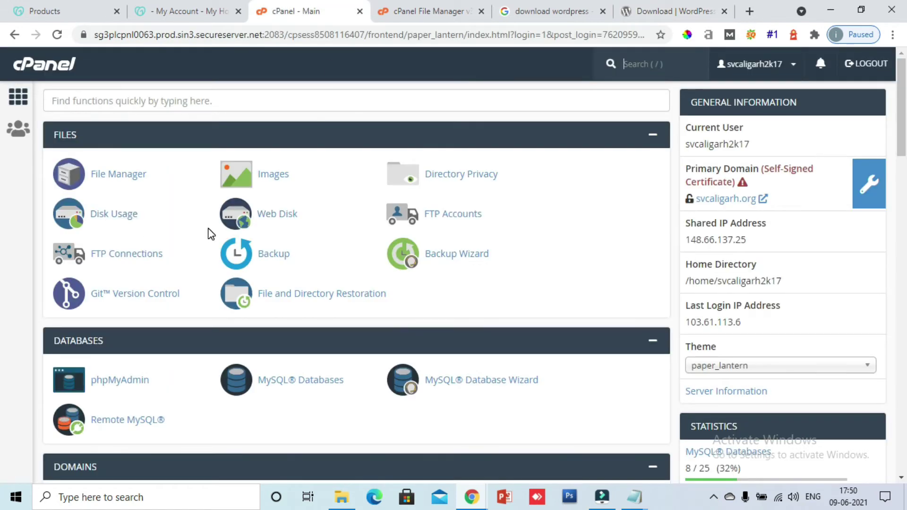
Step: Open File Manager at the dhanrajinterior.com folder and go to its Upload page
scroll(344, 216, "down", 12)
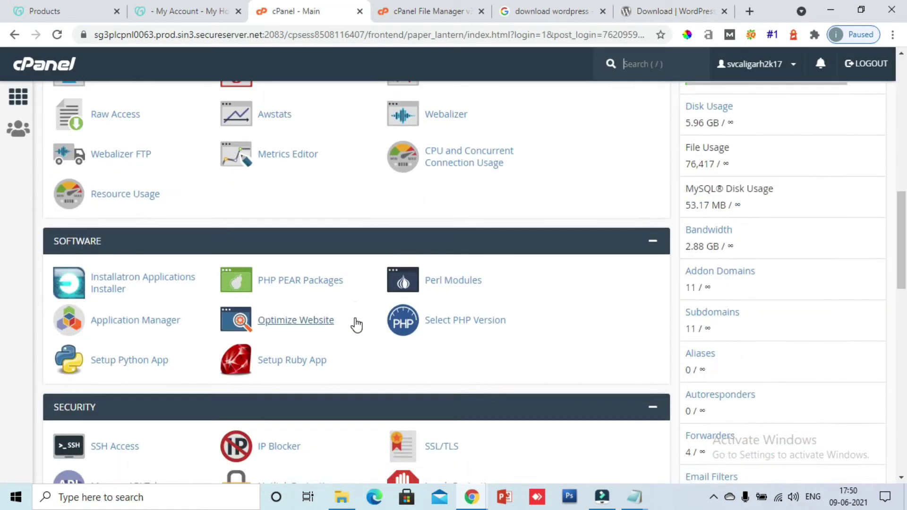
scroll(356, 325, "up", 12)
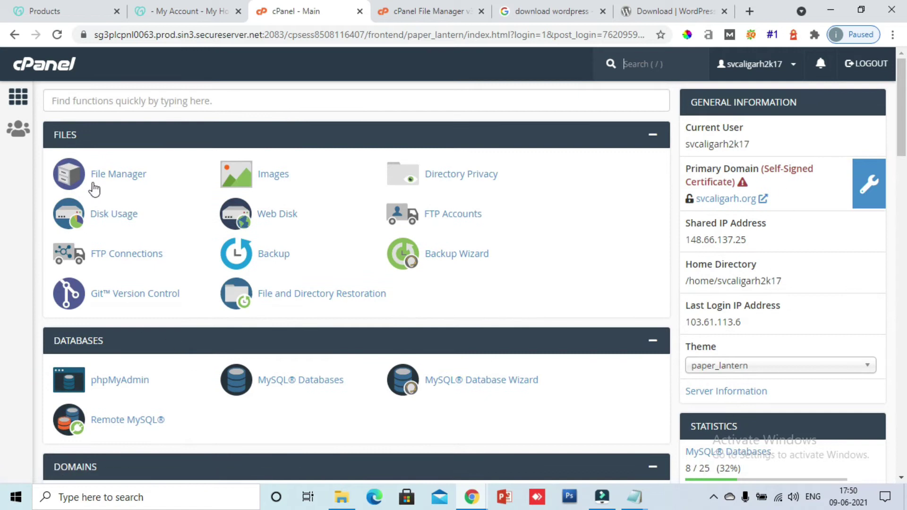
left_click(118, 179)
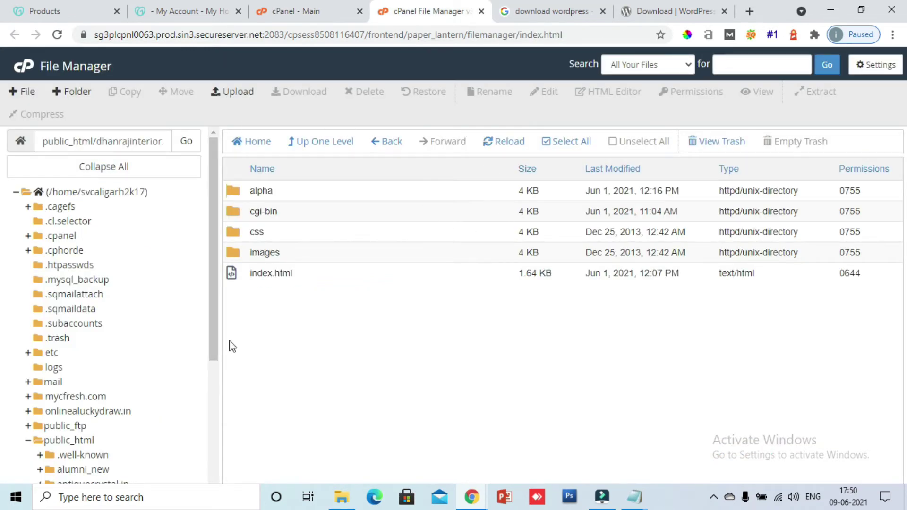
scroll(95, 283, "down", 10)
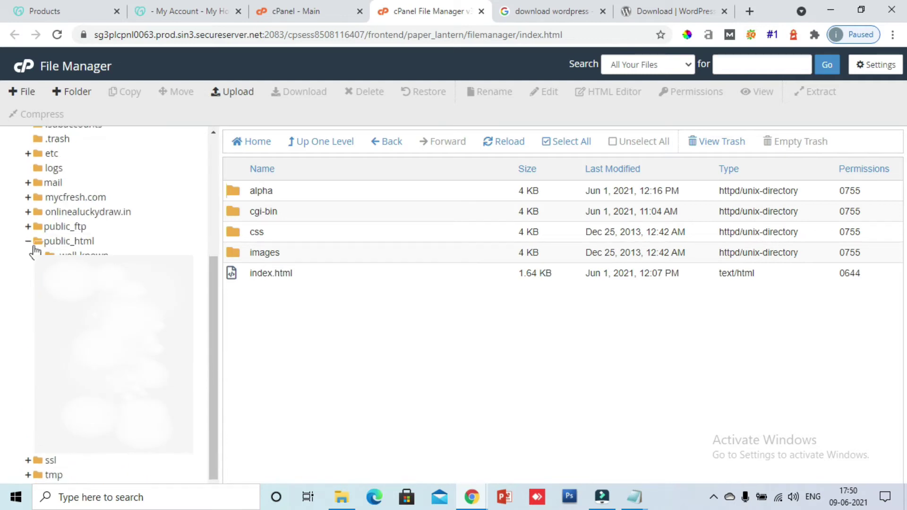
scroll(82, 238, "up", 10)
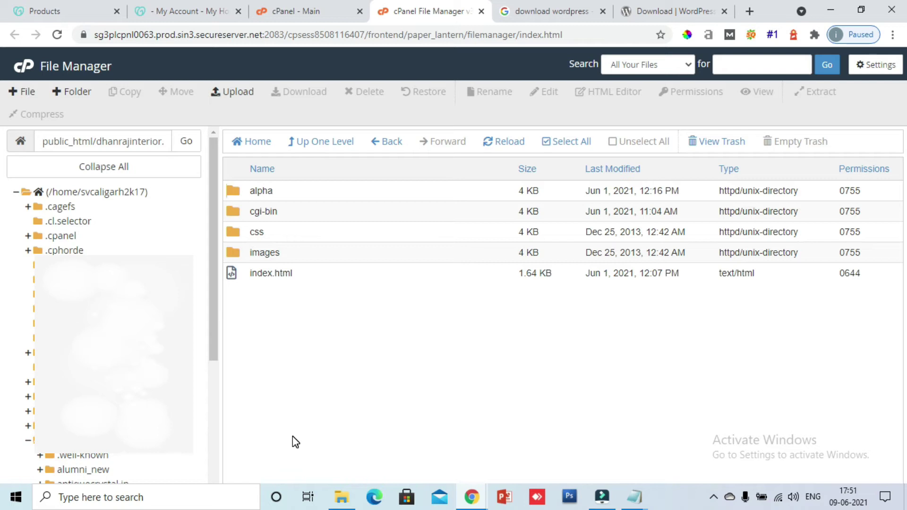
left_click(236, 92)
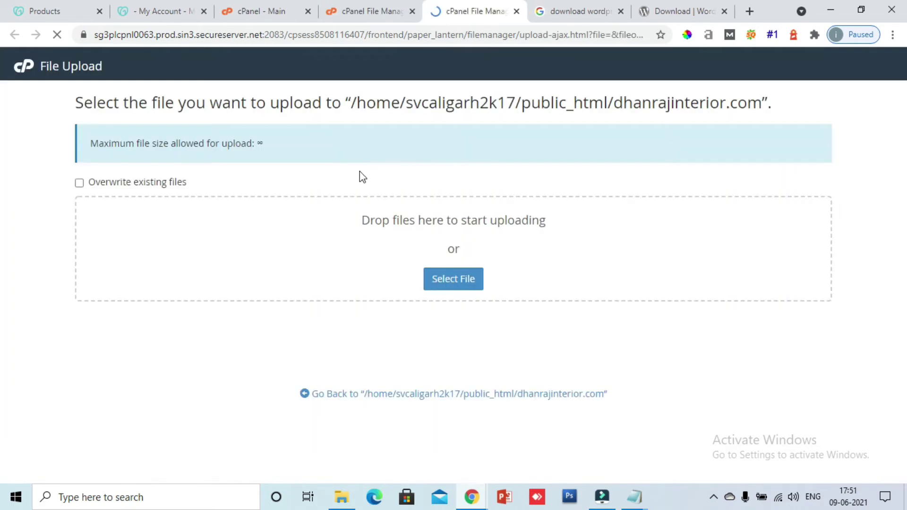
Step: Upload wordpress-5.7.2.zip from the Desktop, then return to the folder listing
left_click(453, 286)
left_click(452, 285)
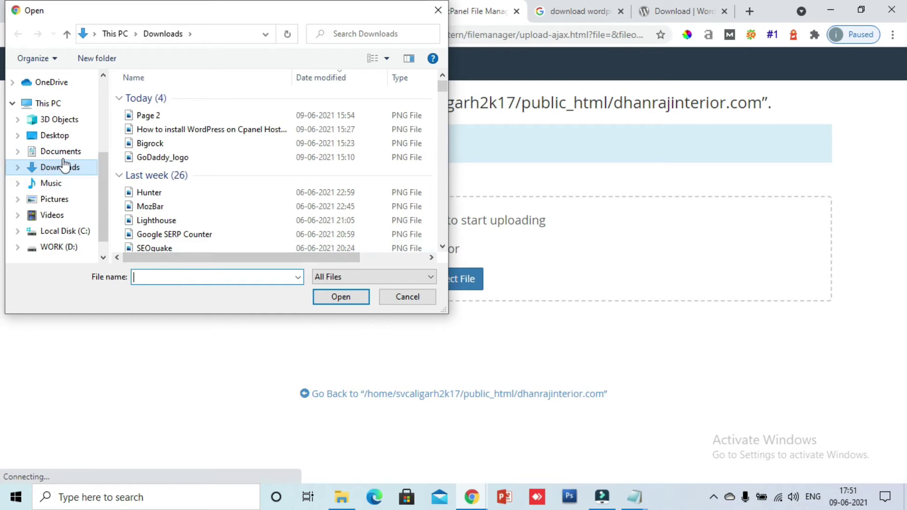
left_click(56, 135)
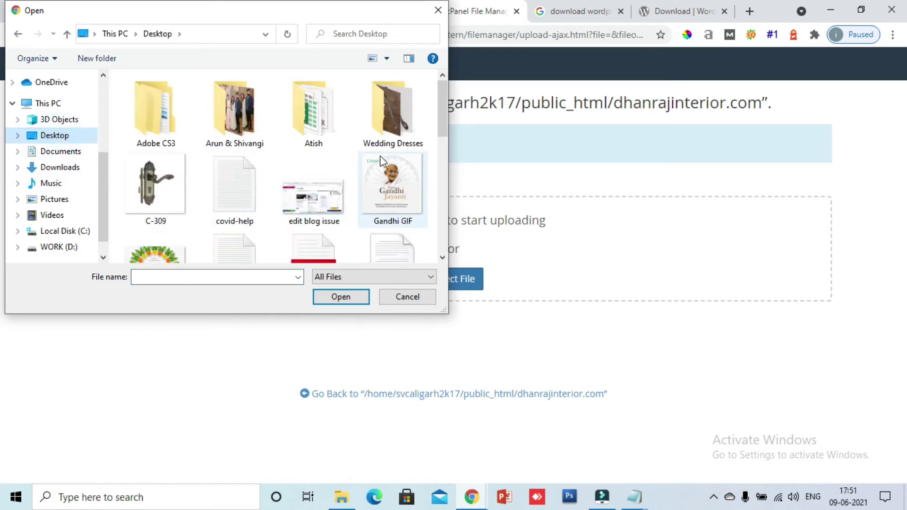
scroll(381, 175, "down", 5)
scroll(378, 227, "down", 3)
double_click(239, 221)
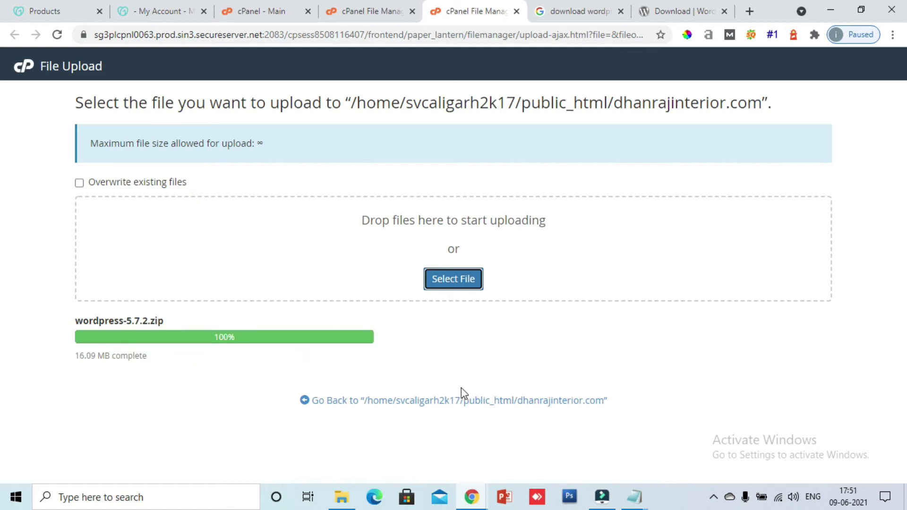
left_click(542, 401)
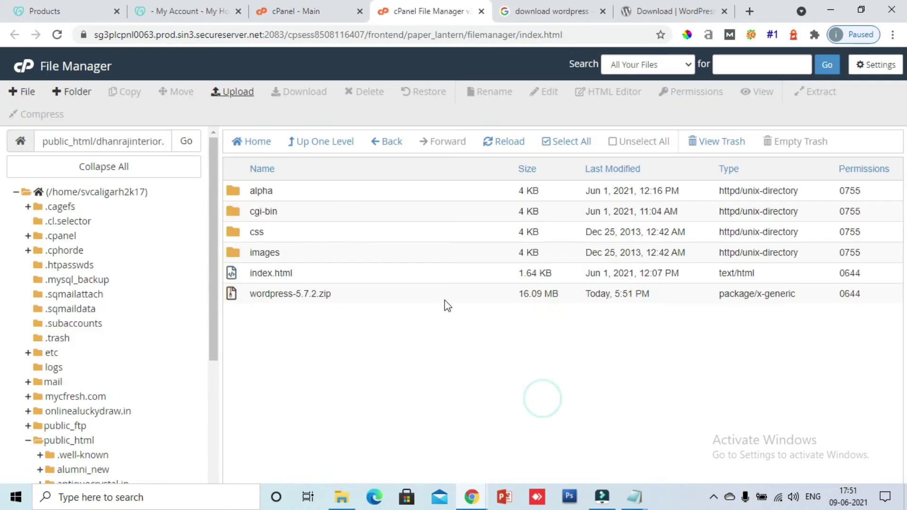
Step: Extract wordpress-5.7.2.zip into dhanrajinterior.com, producing a wordpress folder
left_click(243, 296)
right_click(242, 294)
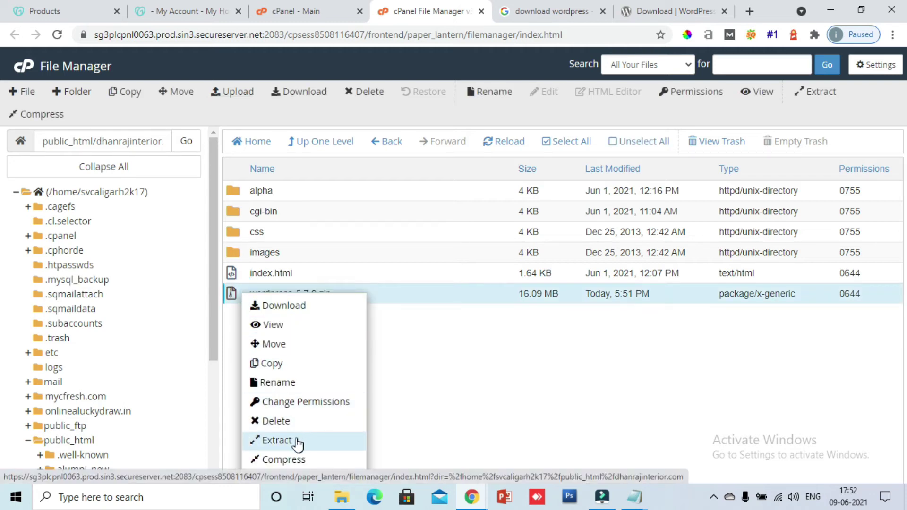
left_click(293, 439)
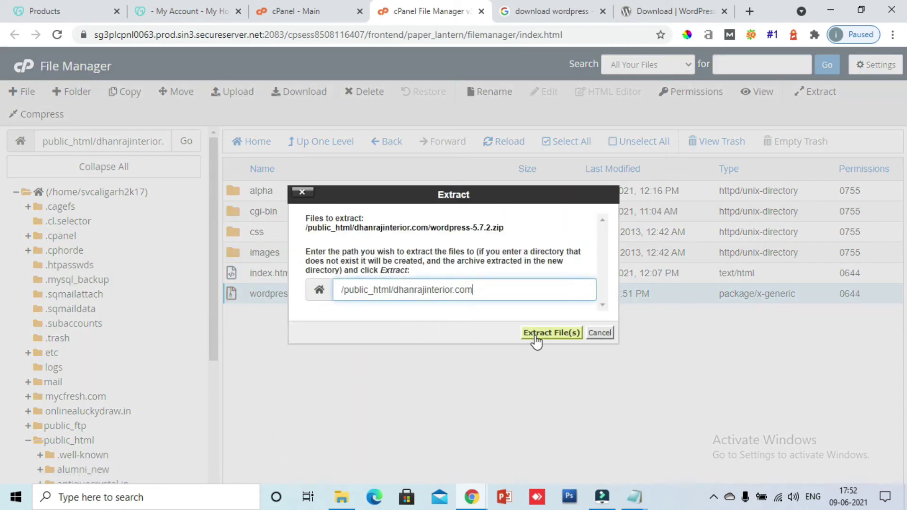
left_click(550, 332)
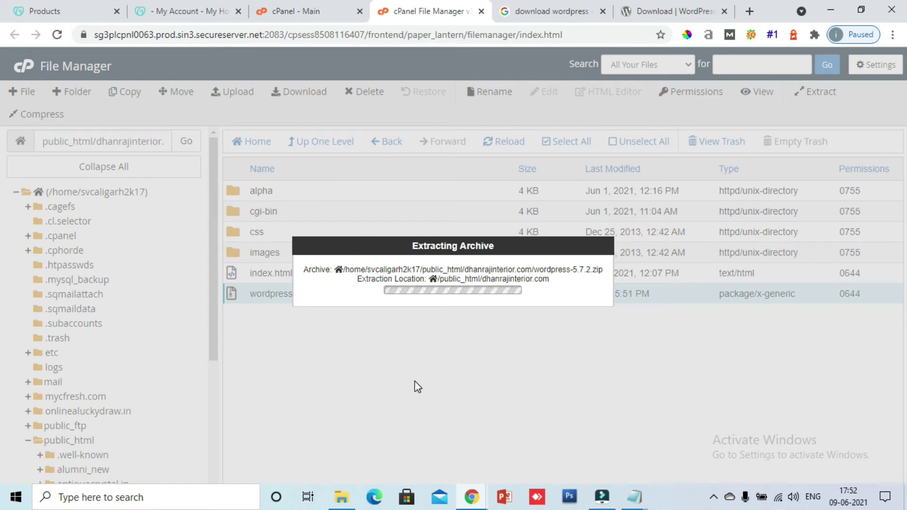
left_click(668, 400)
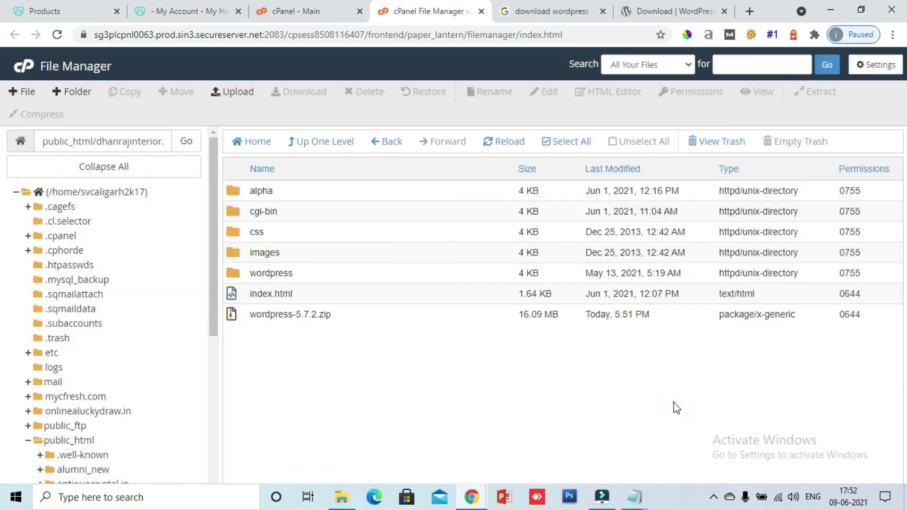
left_click(234, 275)
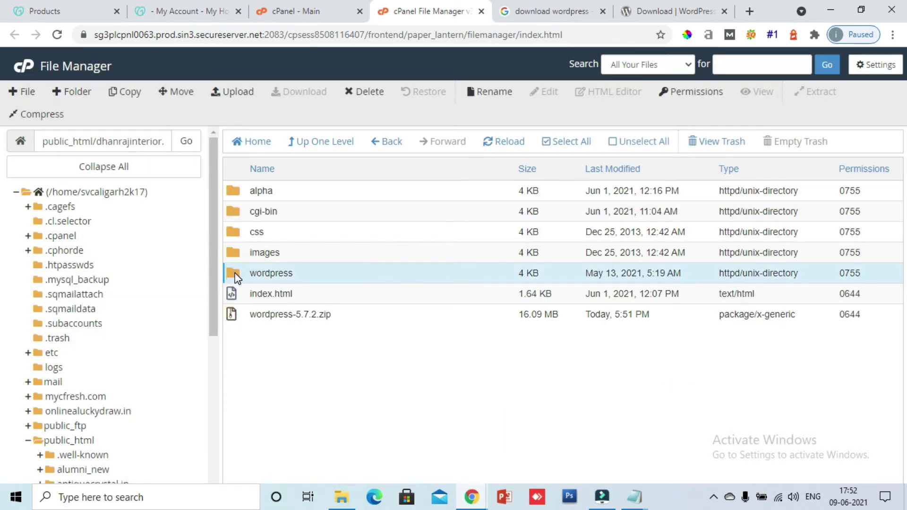
Step: Rename the wordpress folder to beta
left_click(238, 278)
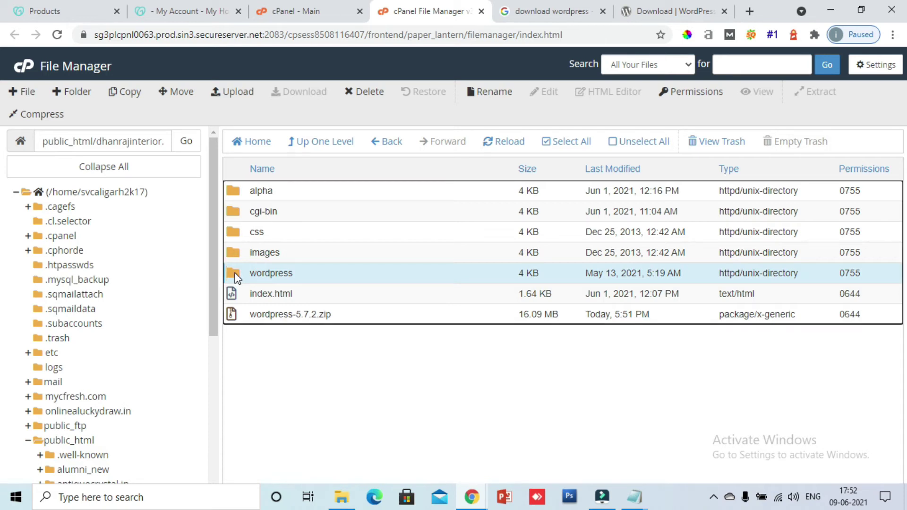
right_click(236, 278)
left_click(289, 326)
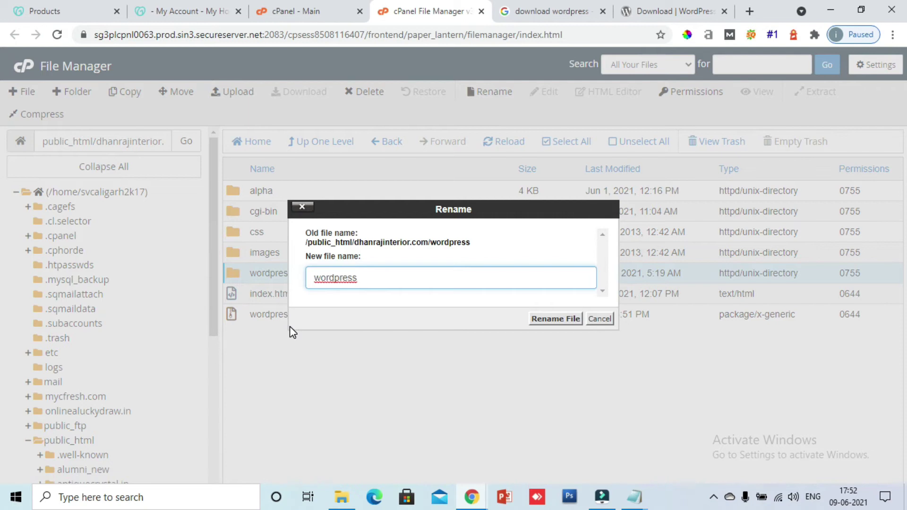
type("beta")
left_click(548, 318)
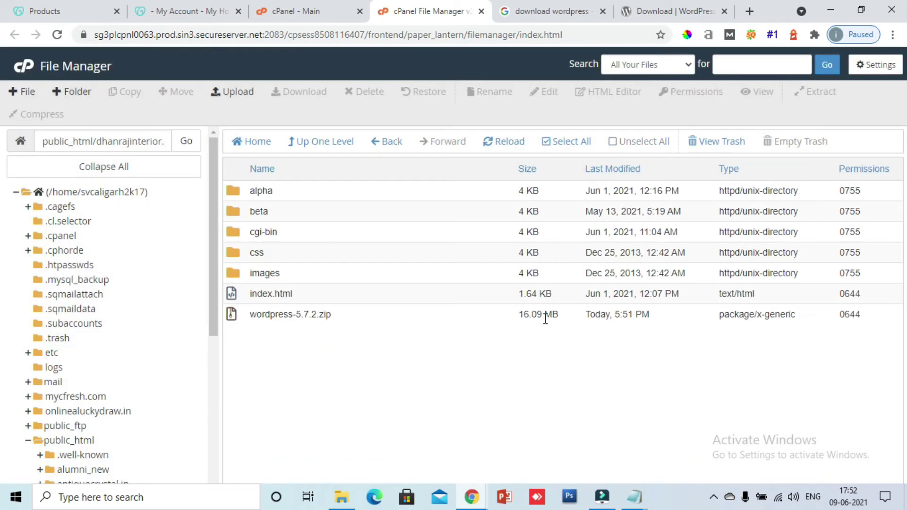
Step: Check the alpha folder is empty, then delete it permanently, skipping the trash
double_click(238, 191)
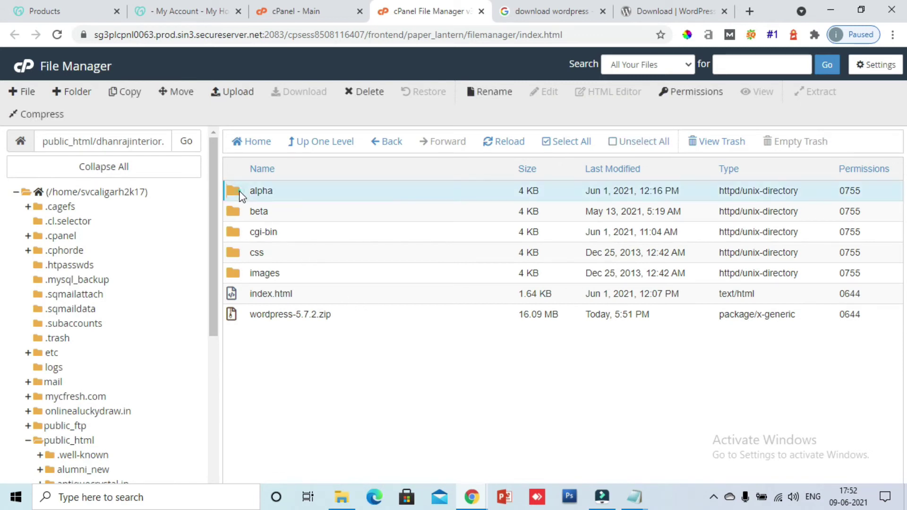
left_click(390, 143)
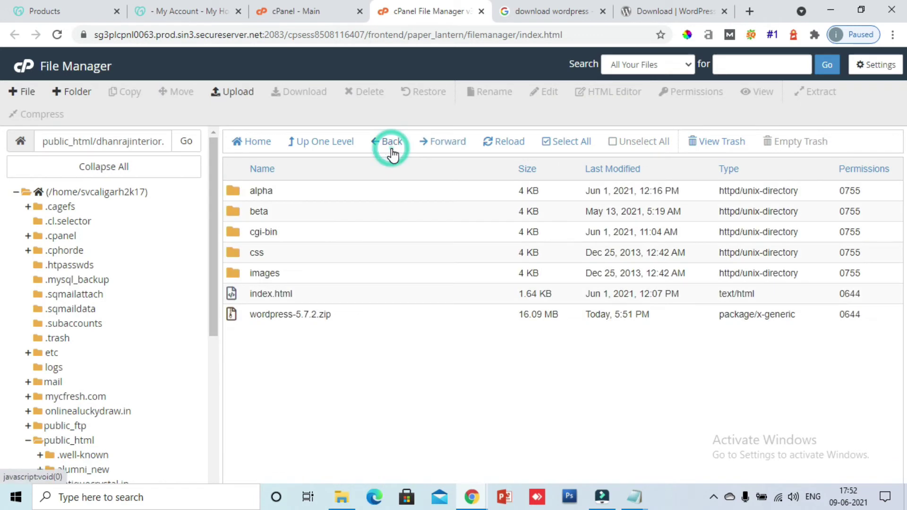
left_click(237, 191)
right_click(237, 192)
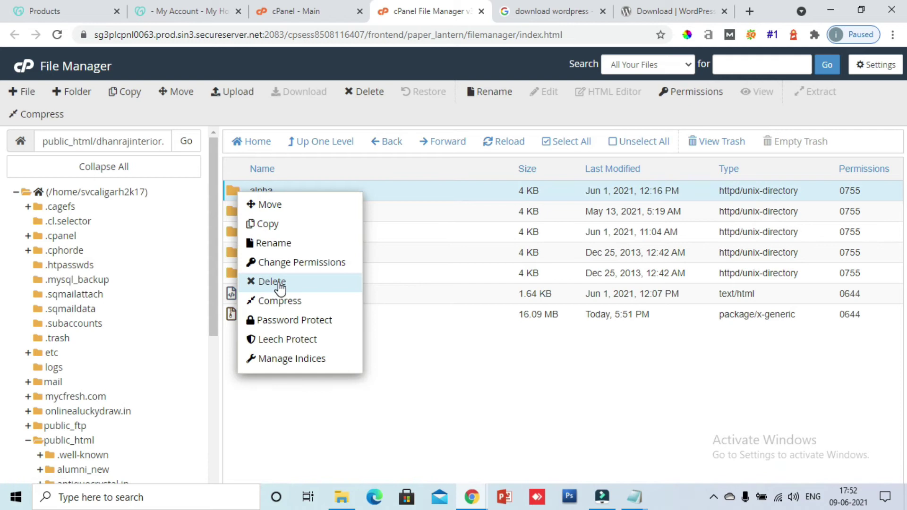
left_click(269, 279)
left_click(316, 270)
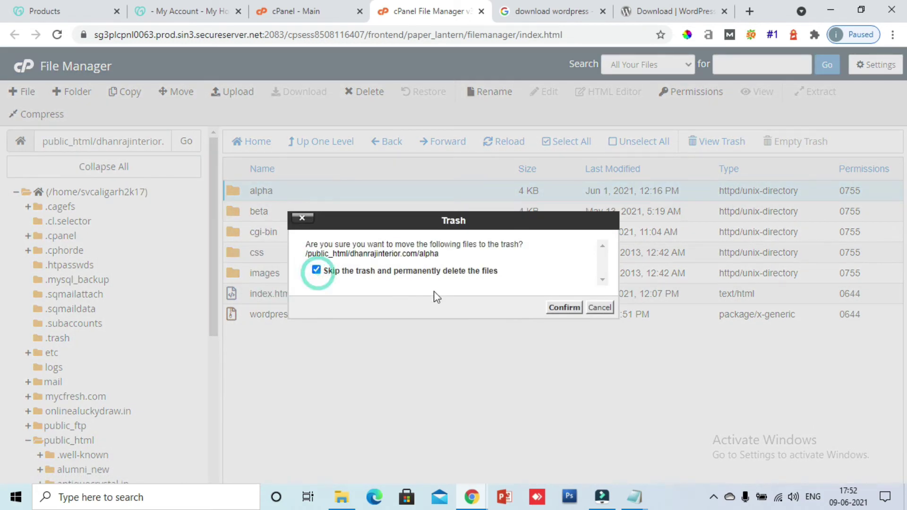
left_click(564, 307)
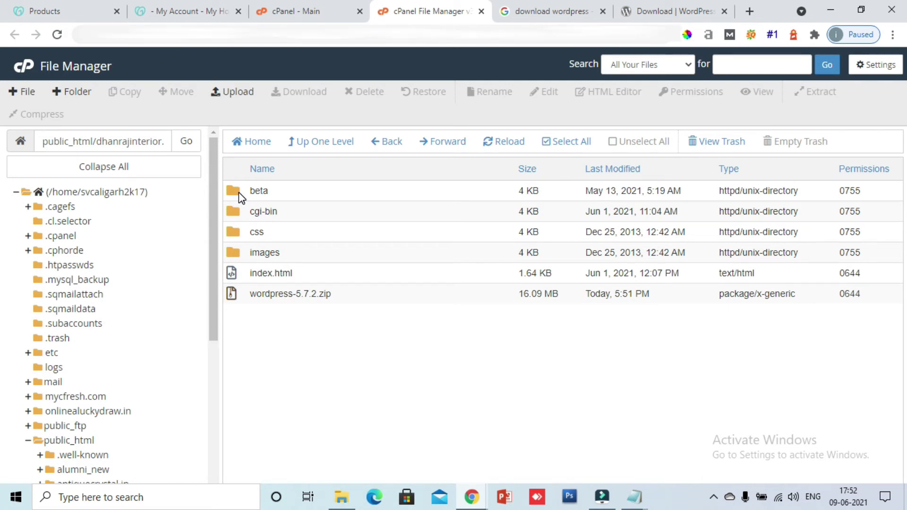
Step: Open the new site at dhanrajinterior.com/beta in the browser
left_click(552, 12)
left_click(386, 44)
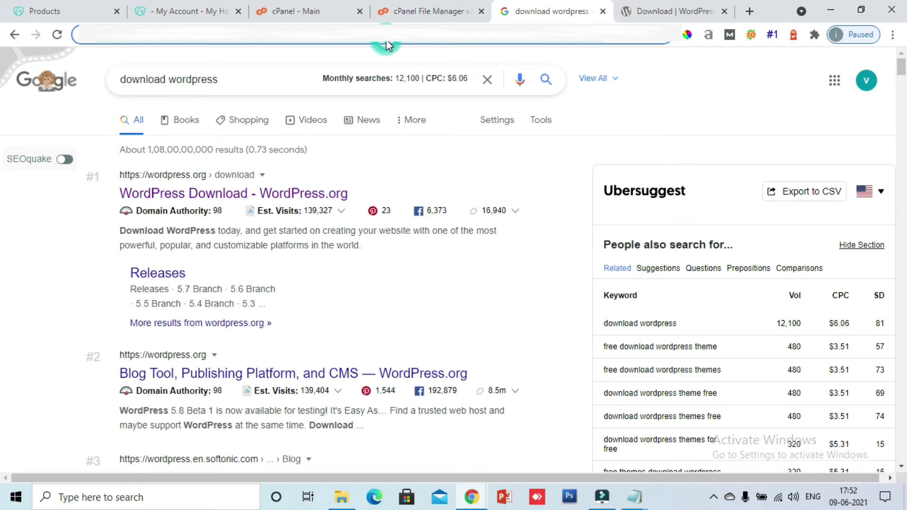
type("dhan")
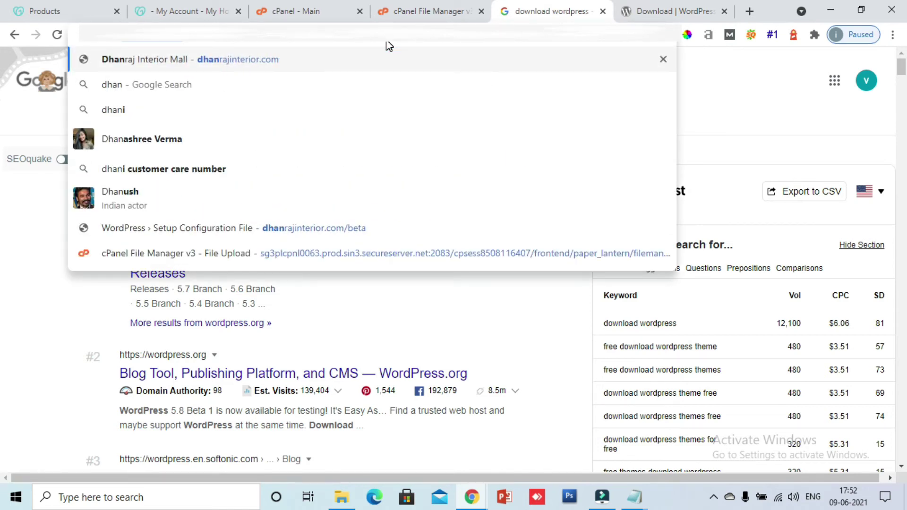
key("Right")
type("/beta")
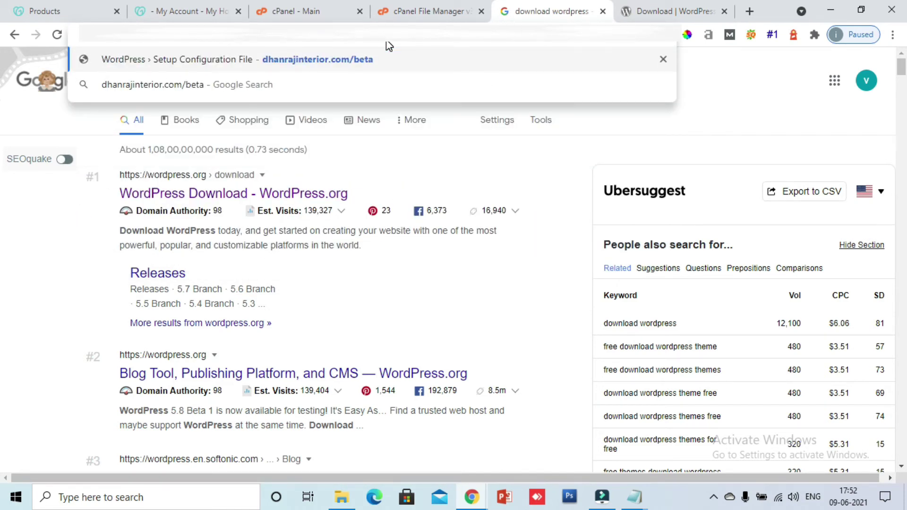
key("Return")
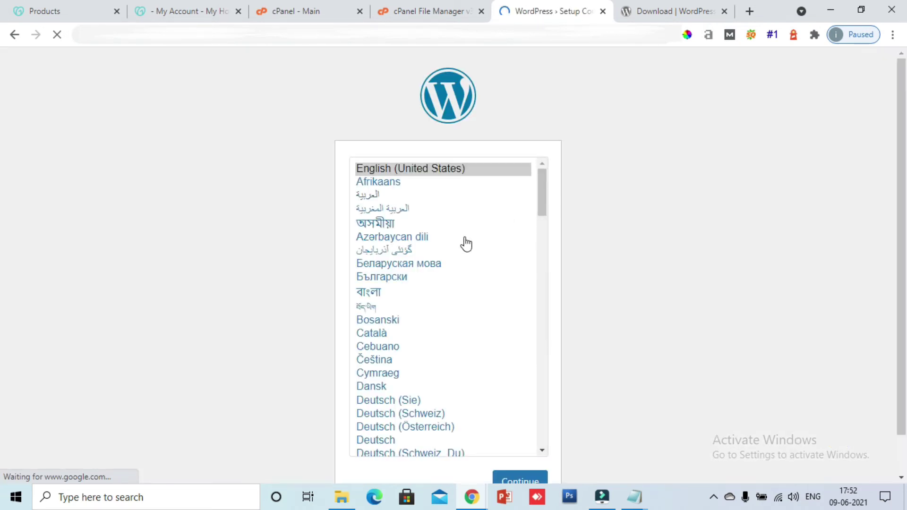
Step: Continue in English (United States) and note the database name, username and password requirements
scroll(666, 227, "down", 1)
scroll(141, 113, "up", 1)
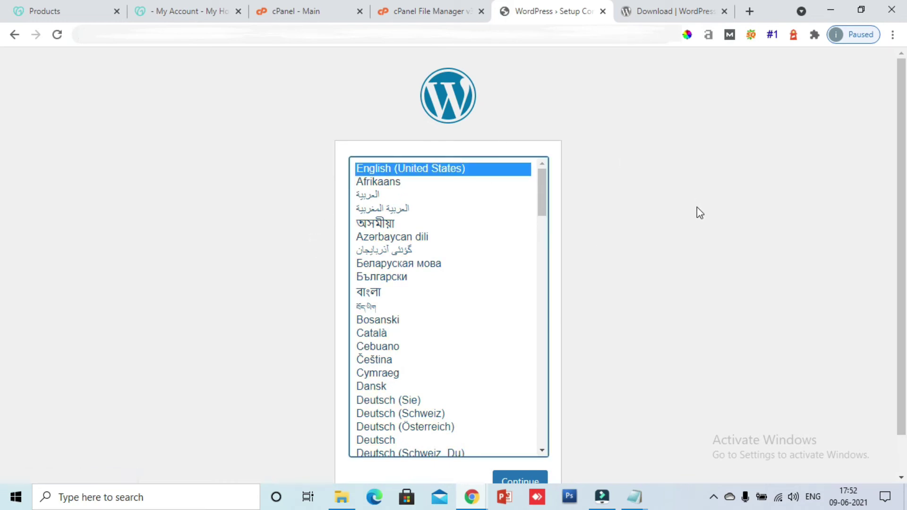
scroll(704, 226, "down", 1)
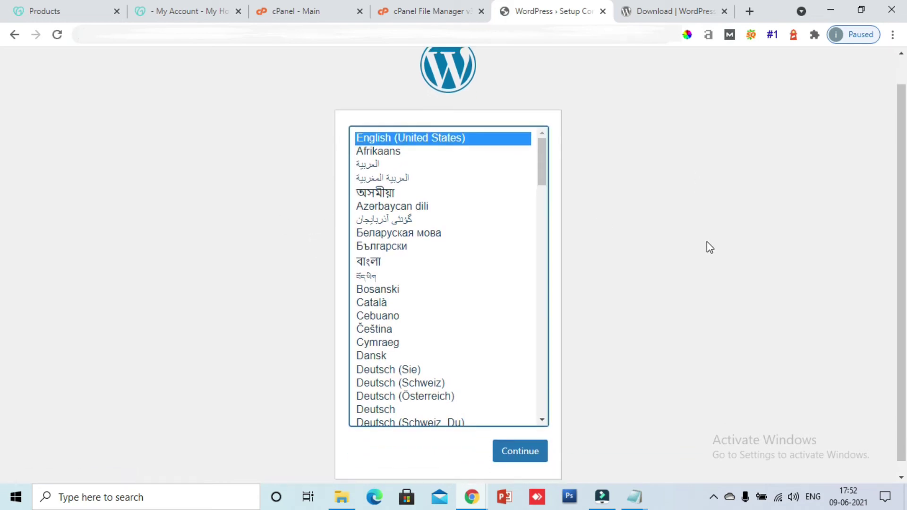
left_click(521, 442)
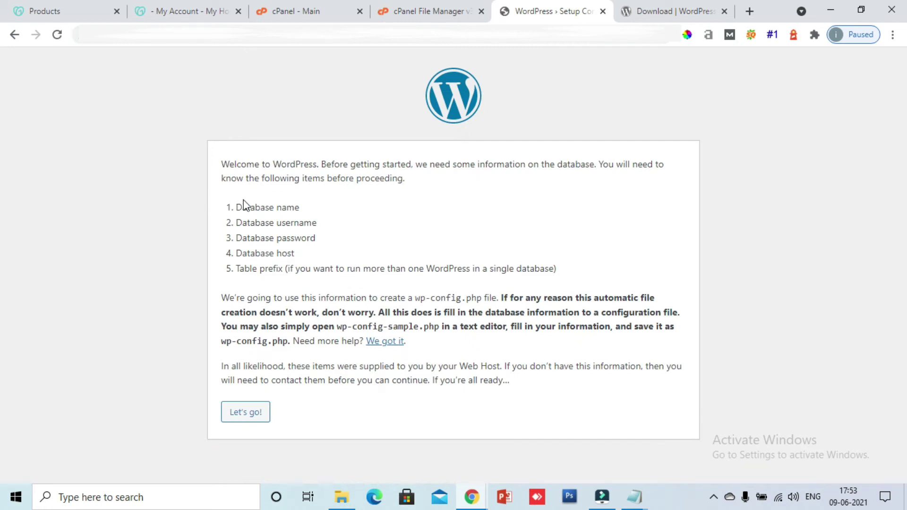
left_click_drag(235, 208, 300, 208)
left_click_drag(250, 224, 316, 223)
left_click_drag(255, 238, 317, 238)
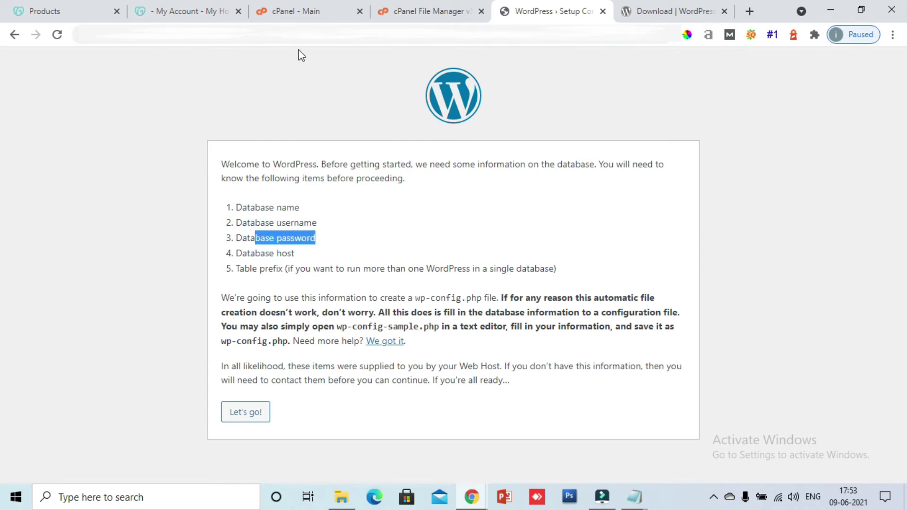
left_click(299, 5)
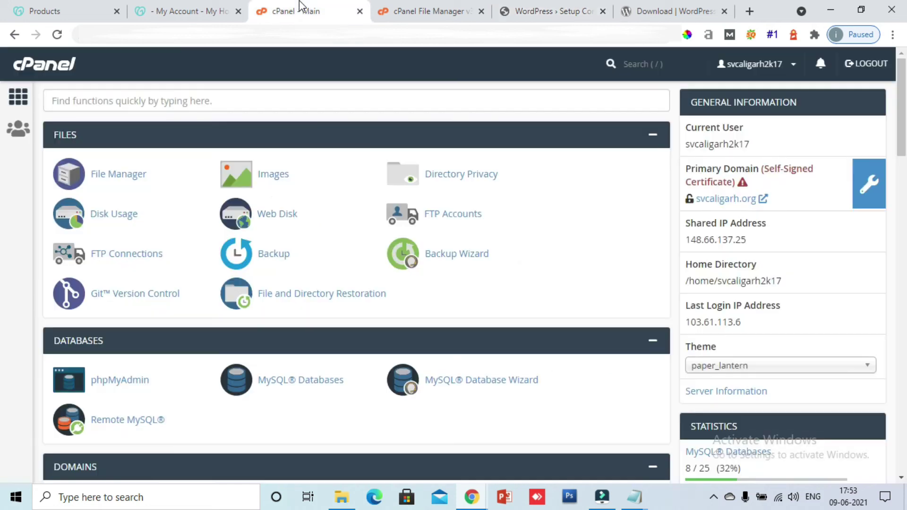
Step: Create a new database named dummy2k21 in the MySQL Database Wizard
scroll(148, 250, "down", 5)
scroll(146, 259, "up", 3)
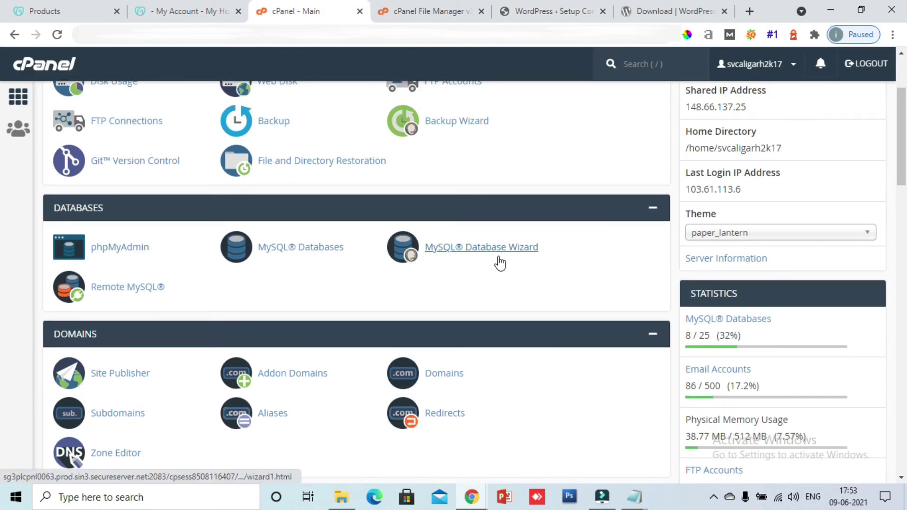
left_click(484, 252, "ctrl")
left_click(359, 2)
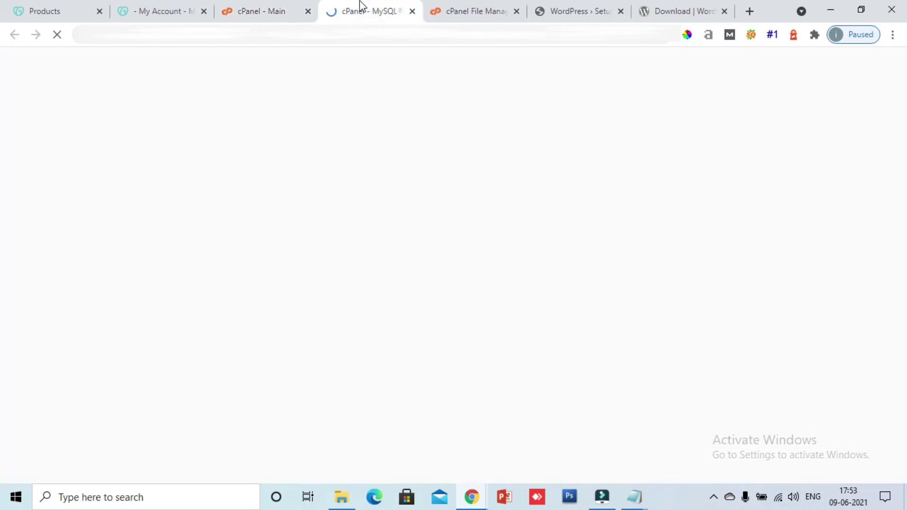
left_click(373, 255)
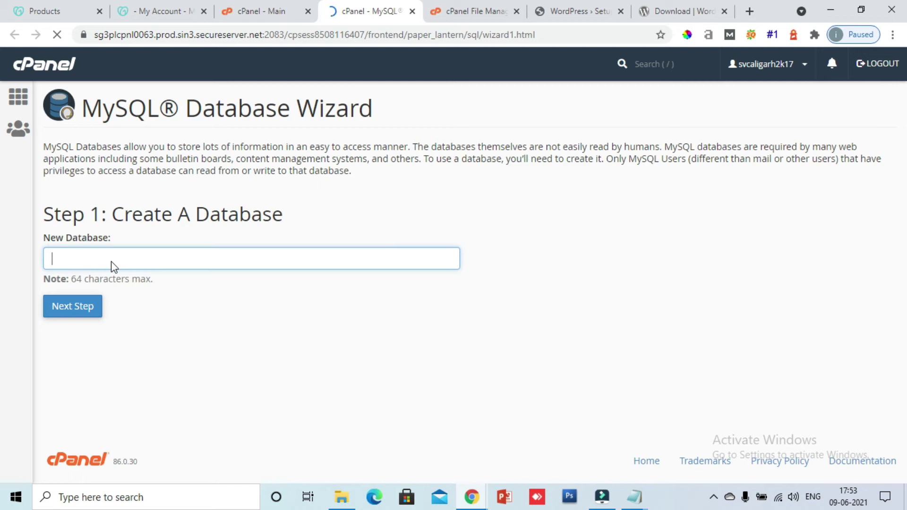
type("dummy2k21")
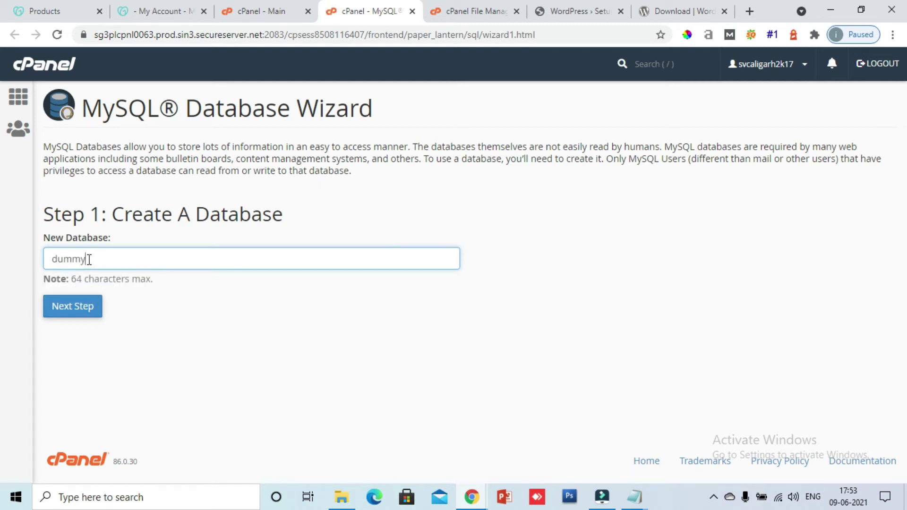
left_click(81, 319)
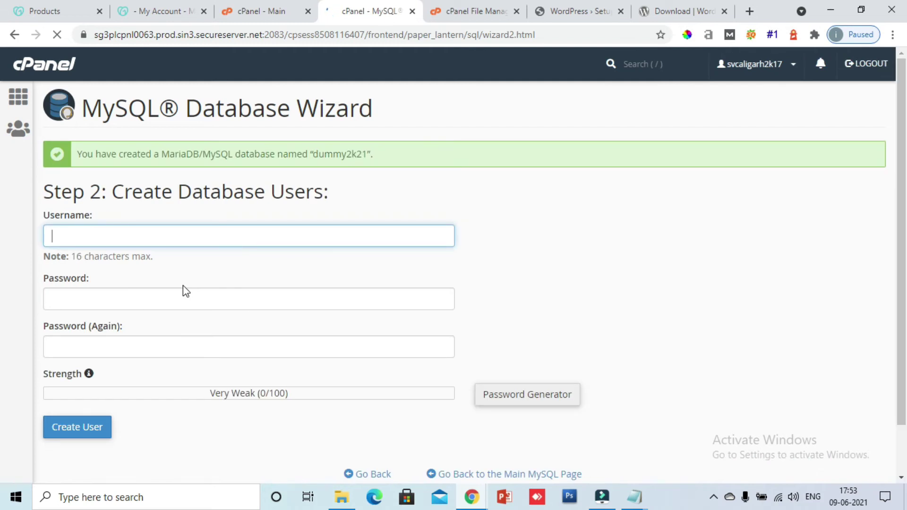
Step: Create database user dummy2k21 with the same password entered in both password fields
type("dummy2k21")
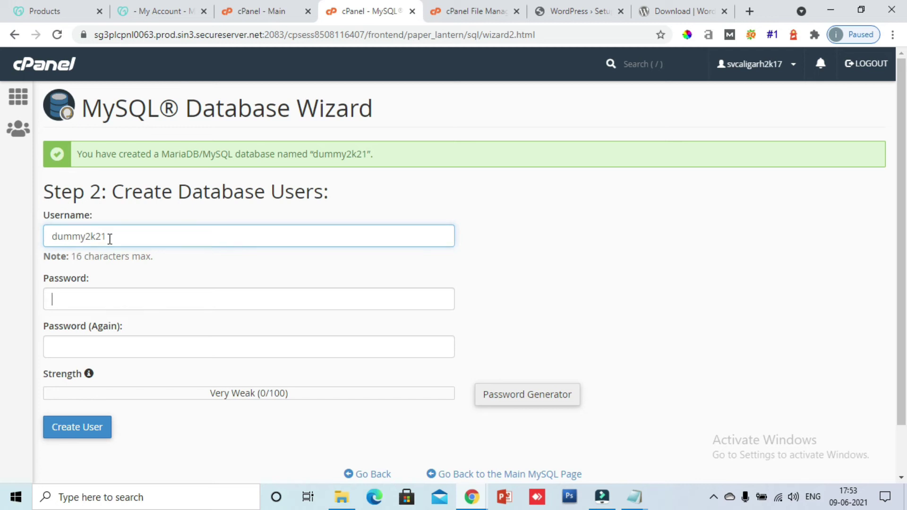
type("*****")
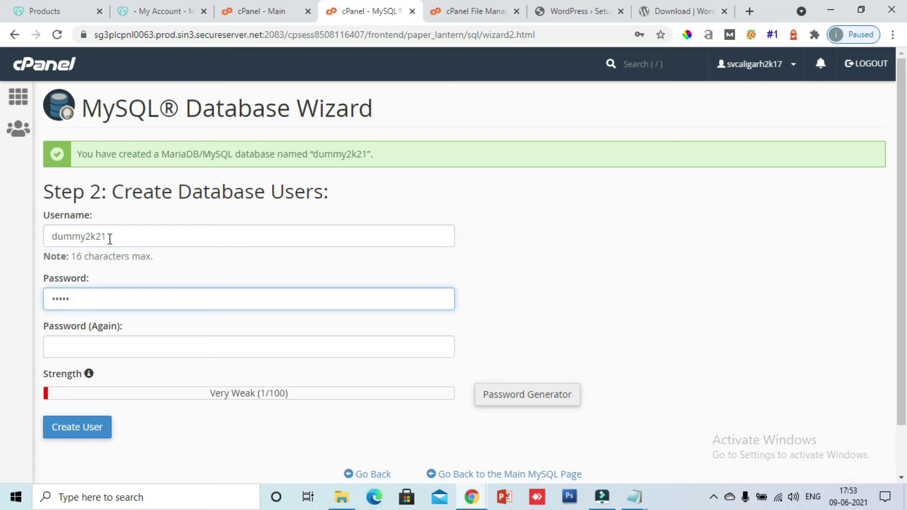
type("***")
key("Tab")
left_click_drag(105, 299, 24, 307)
type("••••••")
key("Tab")
type("••")
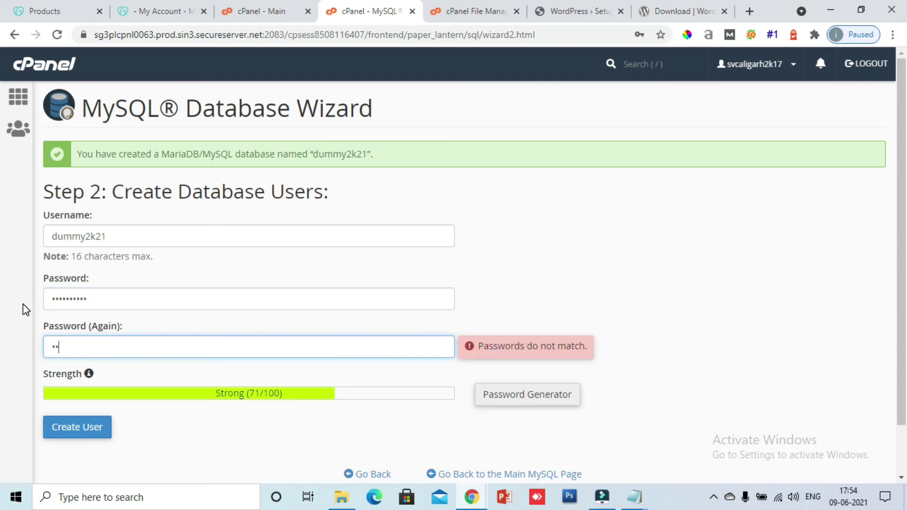
type("••••••••")
scroll(131, 359, "down", 1)
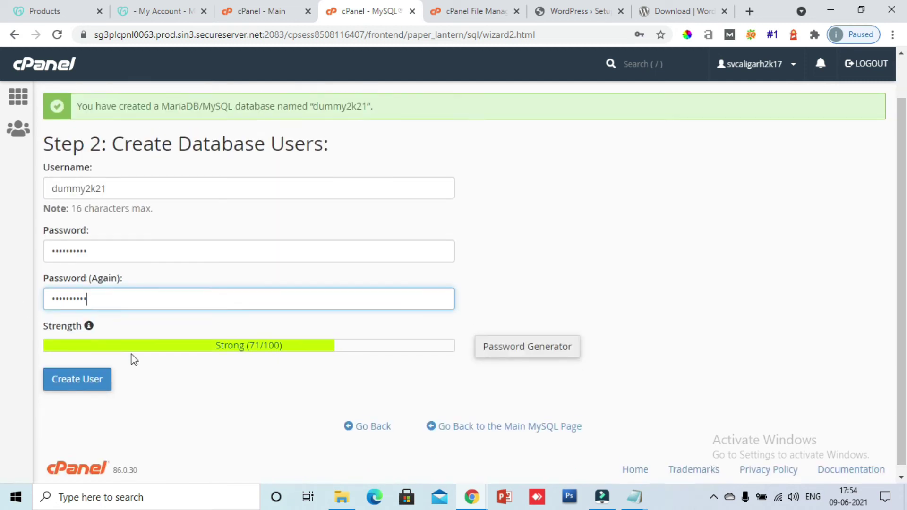
left_click(73, 377)
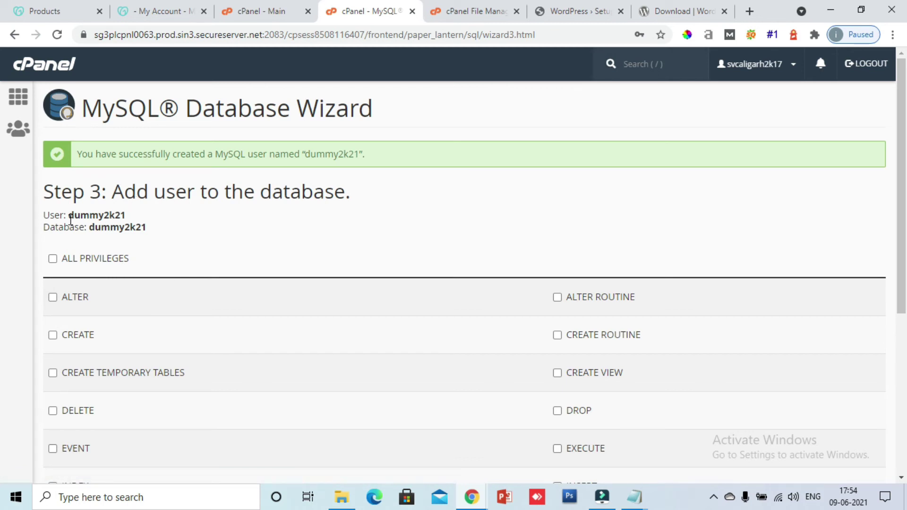
Step: Grant user dummy2k21 ALL PRIVILEGES on the dummy2k21 database and finish the wizard
left_click_drag(68, 216, 134, 222)
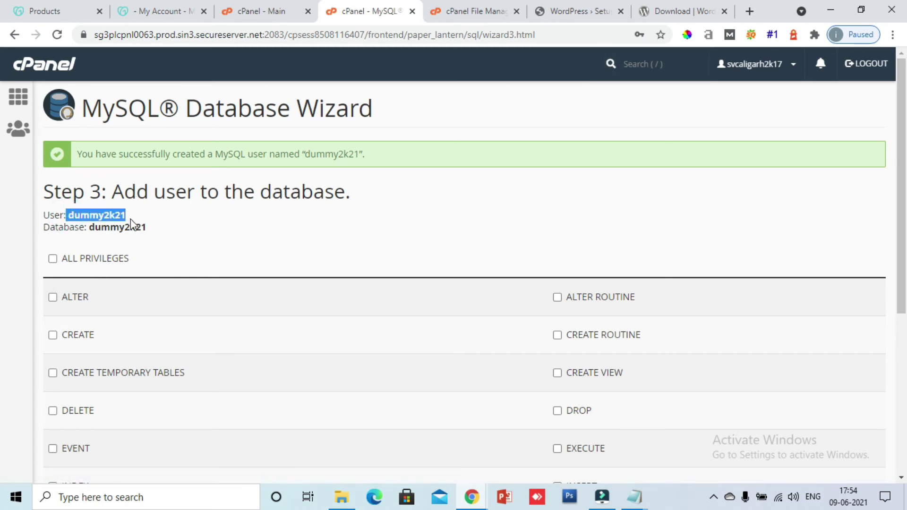
left_click(136, 218)
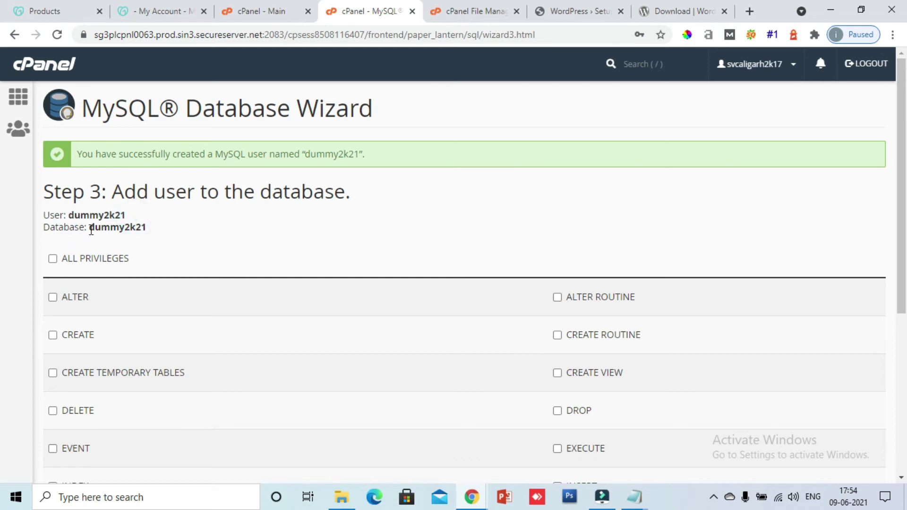
left_click_drag(93, 227, 167, 225)
left_click(167, 224)
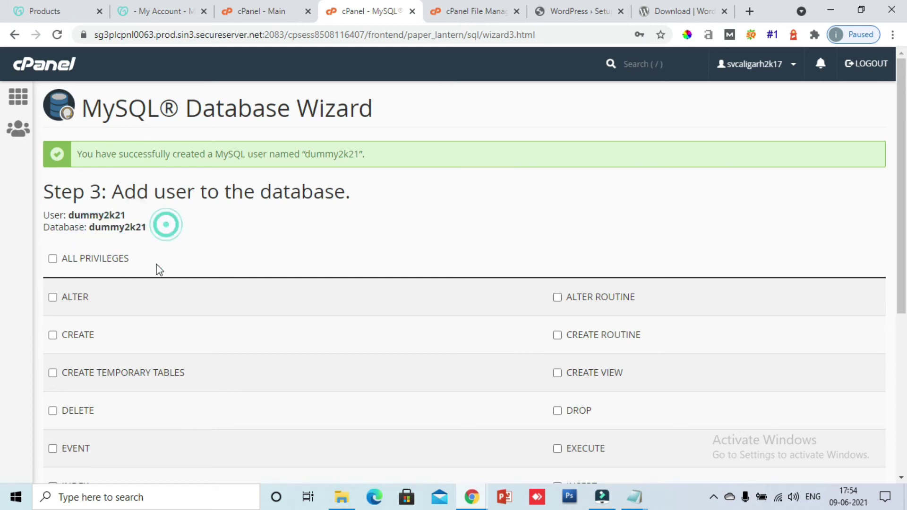
scroll(156, 304, "down", 4)
scroll(172, 324, "up", 4)
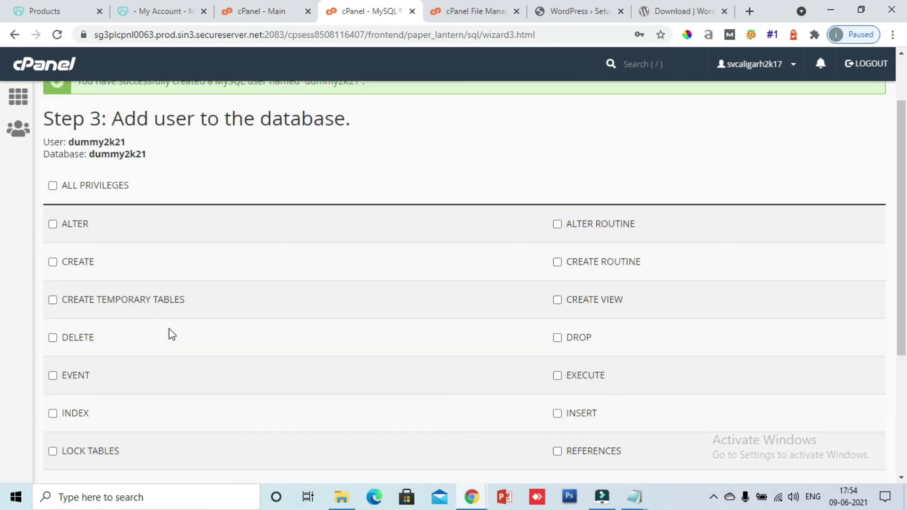
scroll(186, 324, "down", 4)
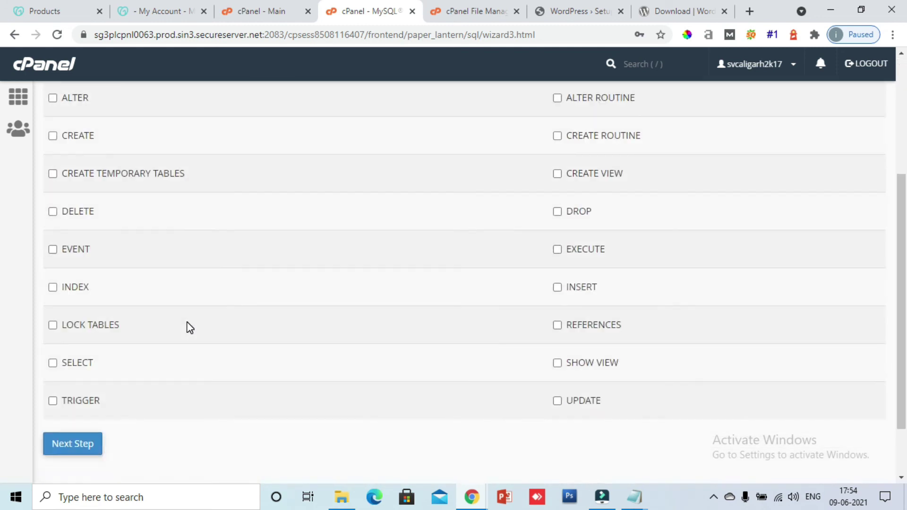
scroll(28, 188, "up", 1)
left_click(53, 126)
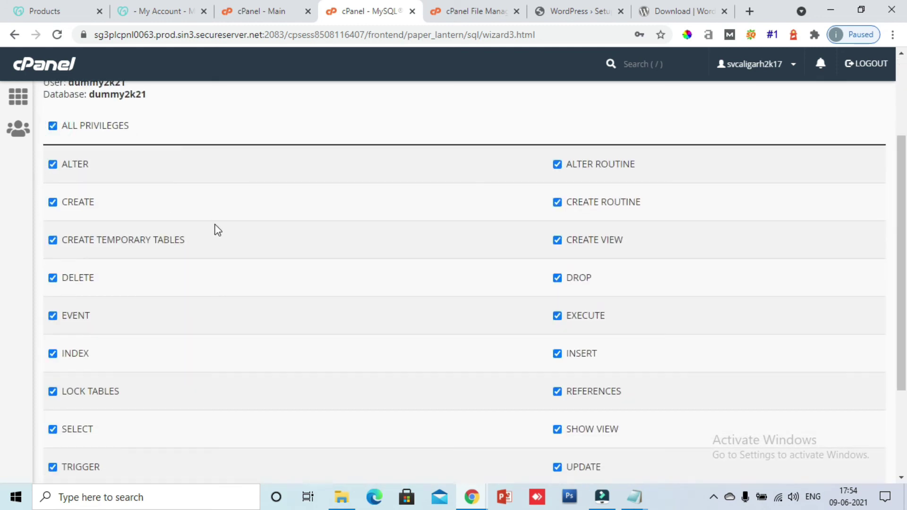
scroll(93, 260, "down", 3)
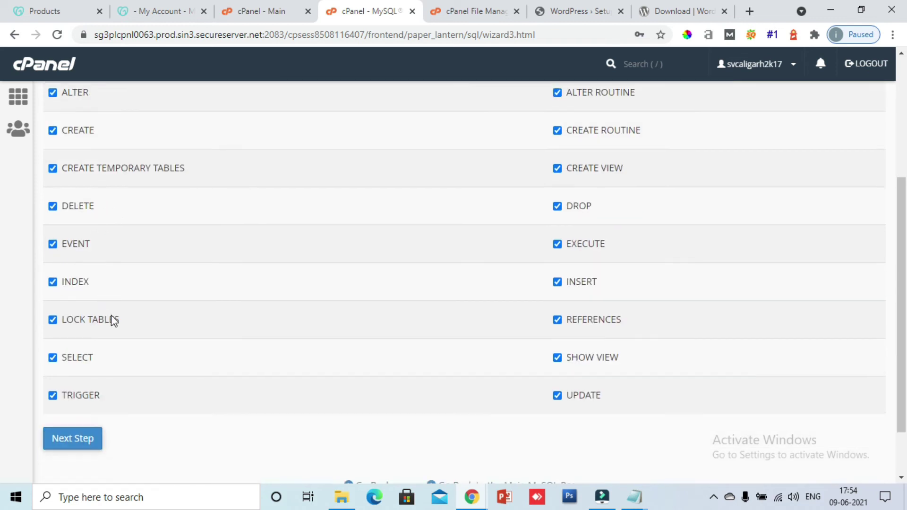
left_click(71, 375)
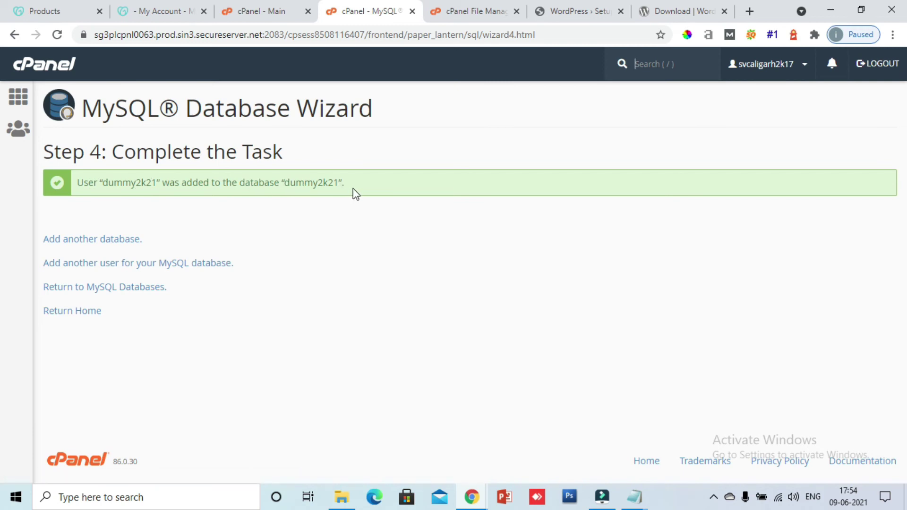
Step: Submit WordPress database details: name dummy2k21, username dummy2k21 and the database password
left_click(570, 13)
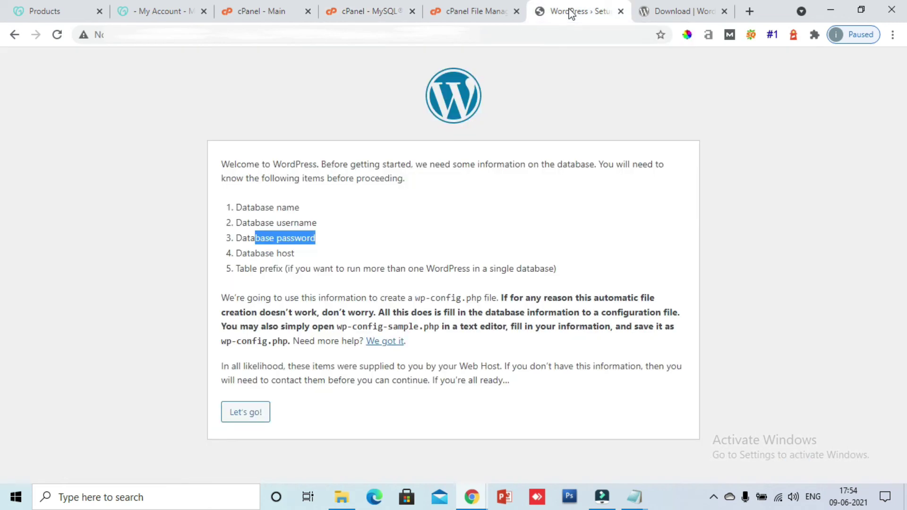
left_click(255, 411)
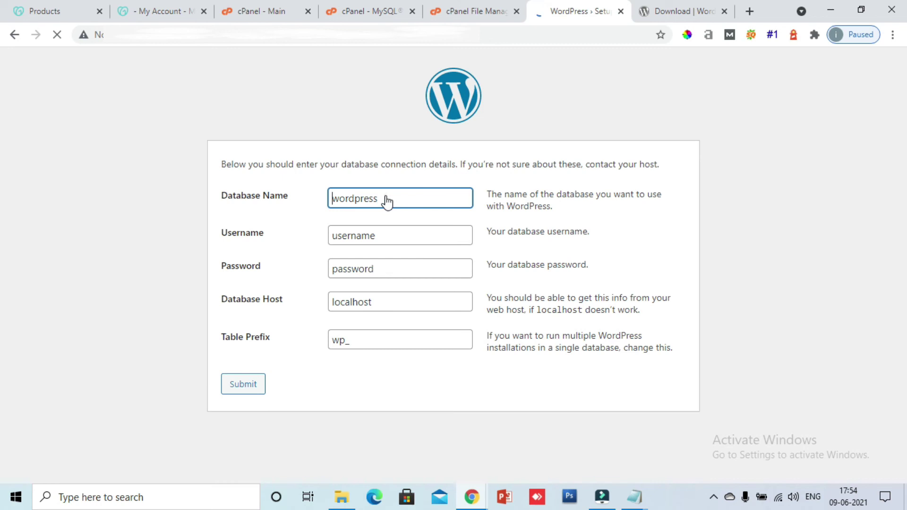
double_click(388, 197)
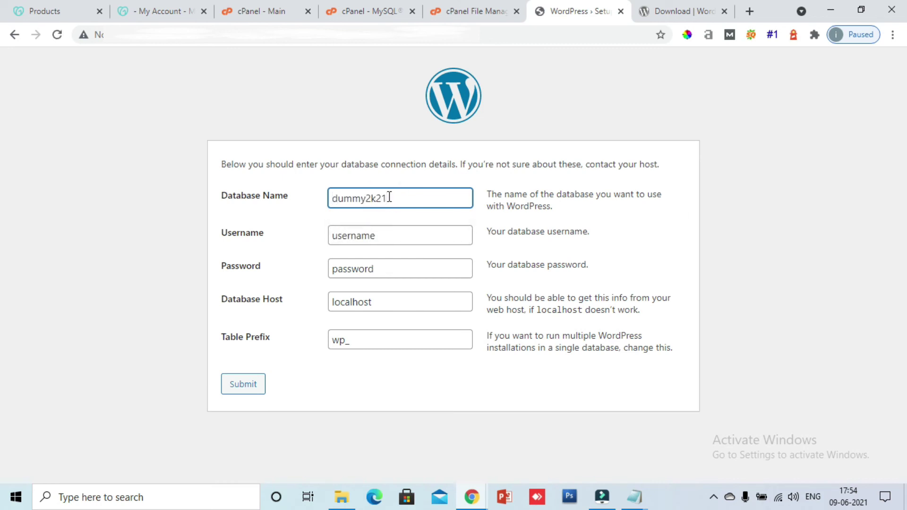
key("Tab")
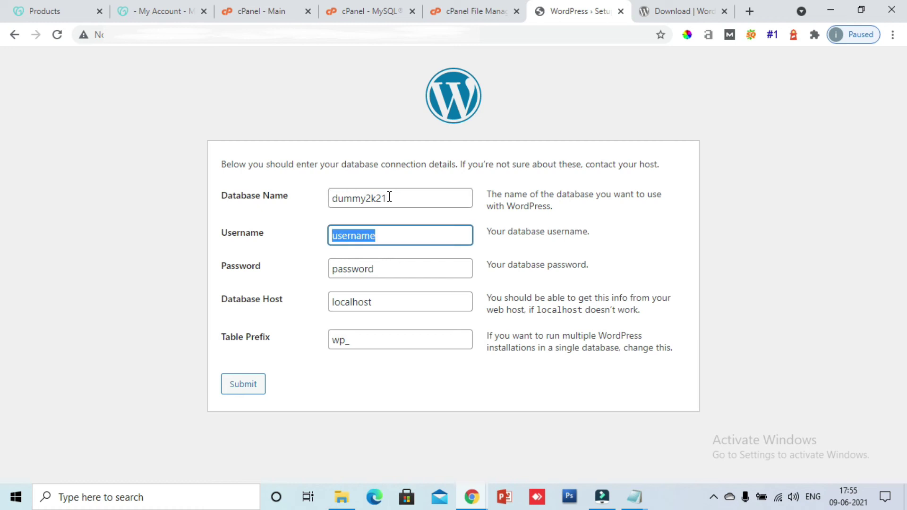
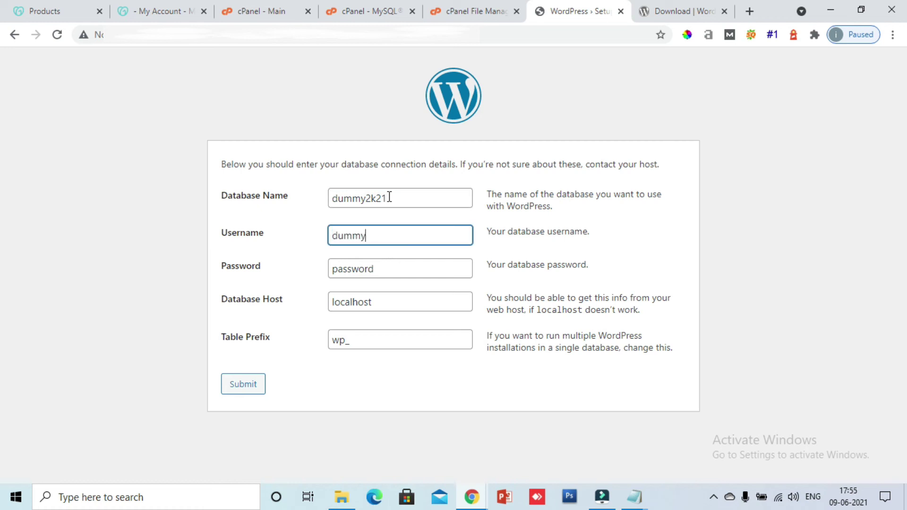
key("Tab")
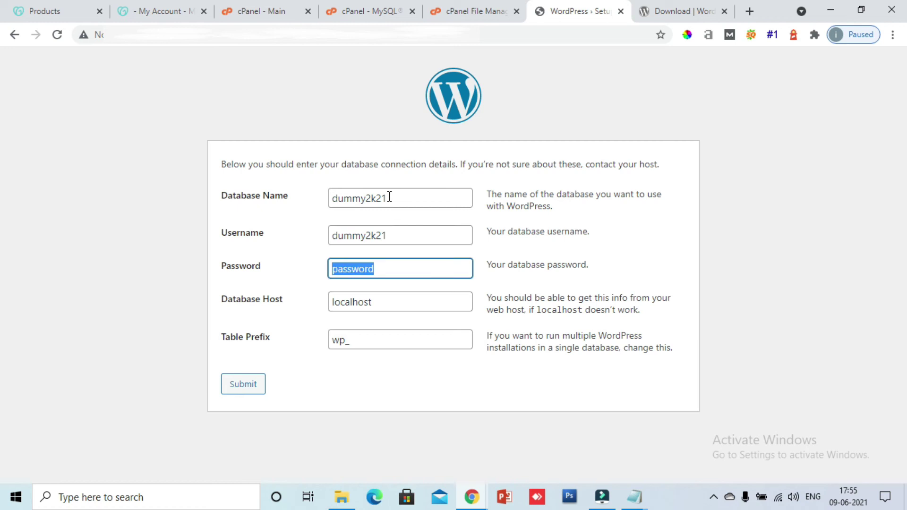
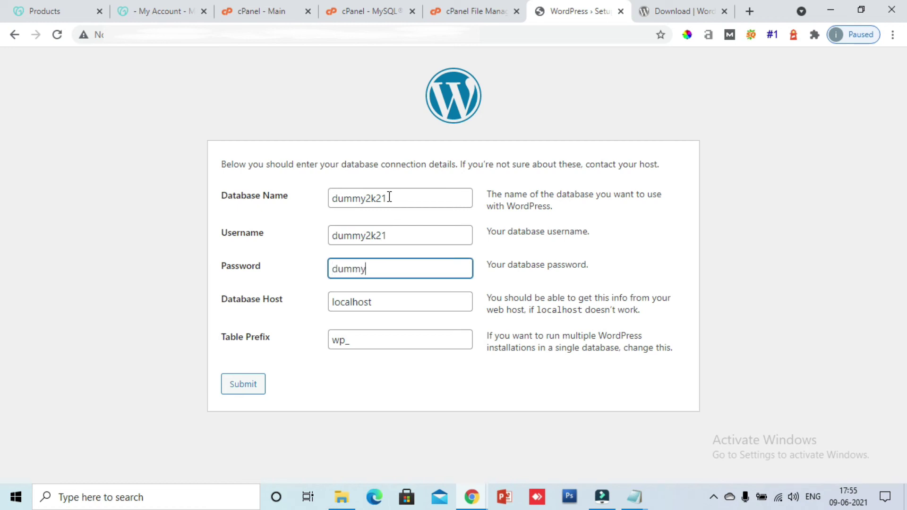
key("Tab")
key("Tab")
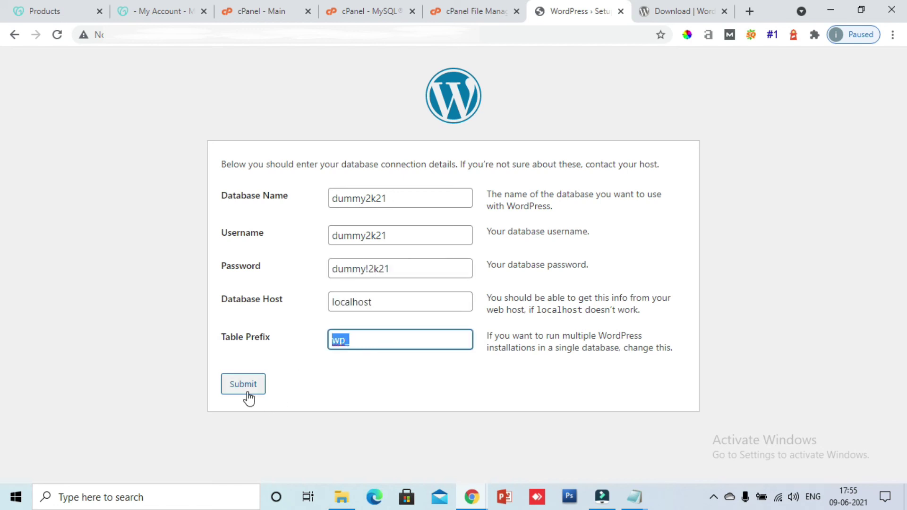
left_click(245, 391)
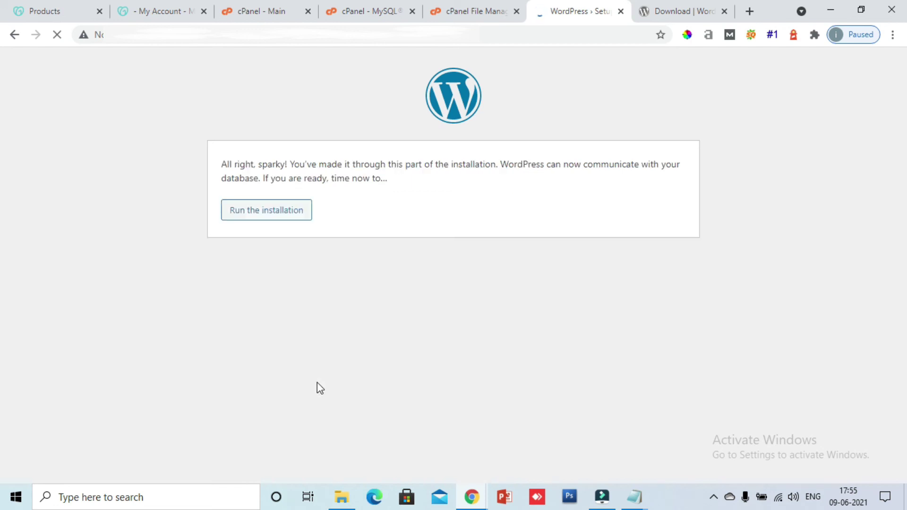
Step: Start the installation and enter site title 'Blog Website' and username 'Admin'
left_click(265, 213)
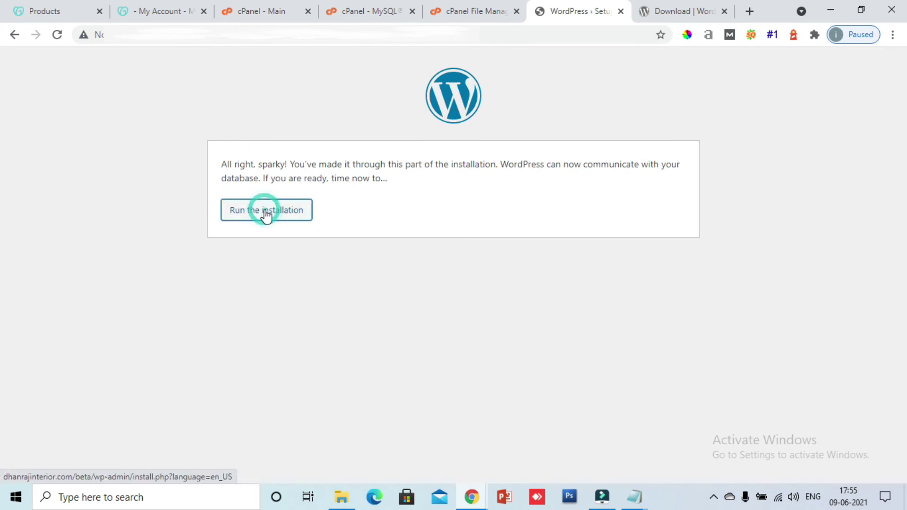
scroll(67, 227, "down", 3)
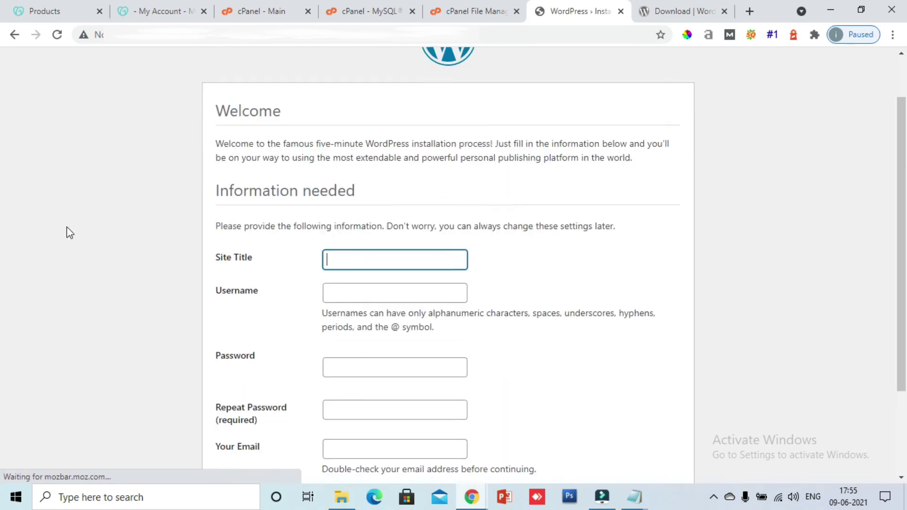
scroll(76, 227, "up", 1)
scroll(69, 245, "up", 1)
scroll(188, 226, "down", 2)
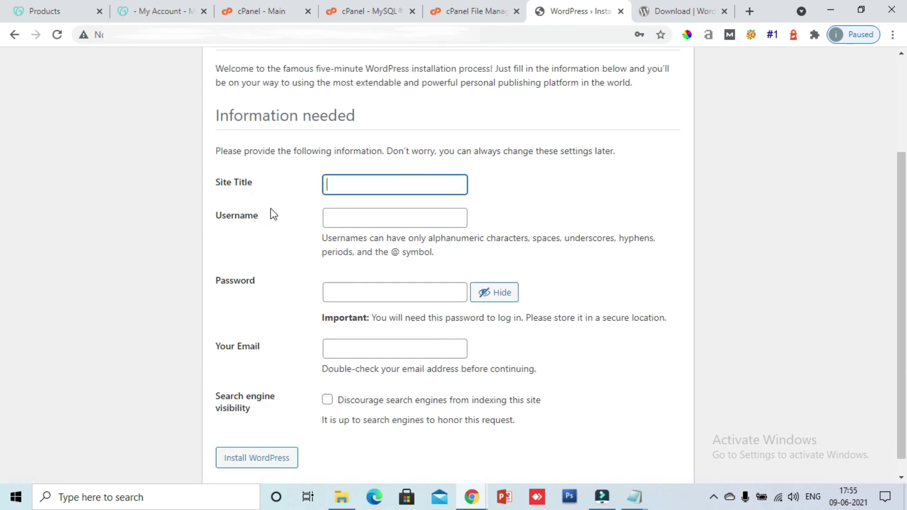
type("DUmmy")
key("BackSpace")
key("BackSpace")
key("BackSpace")
key("BackSpace")
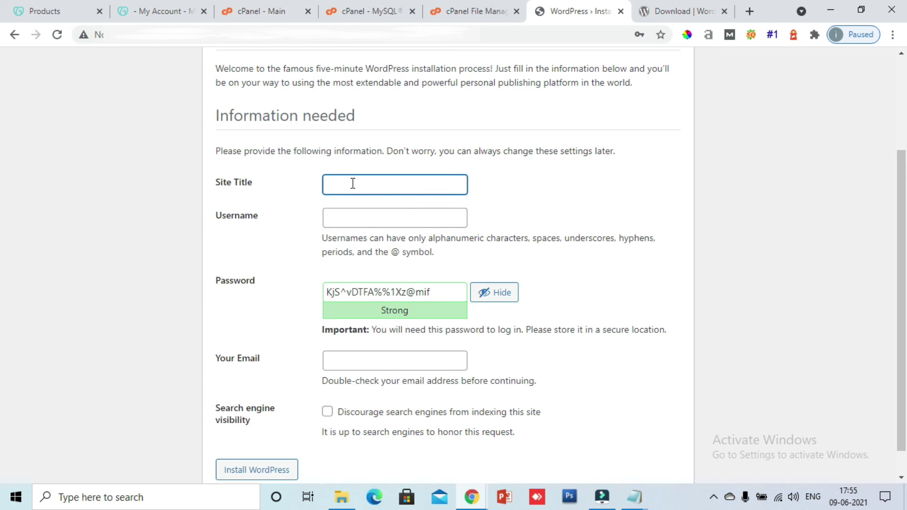
type("Blog Website")
key("Tab")
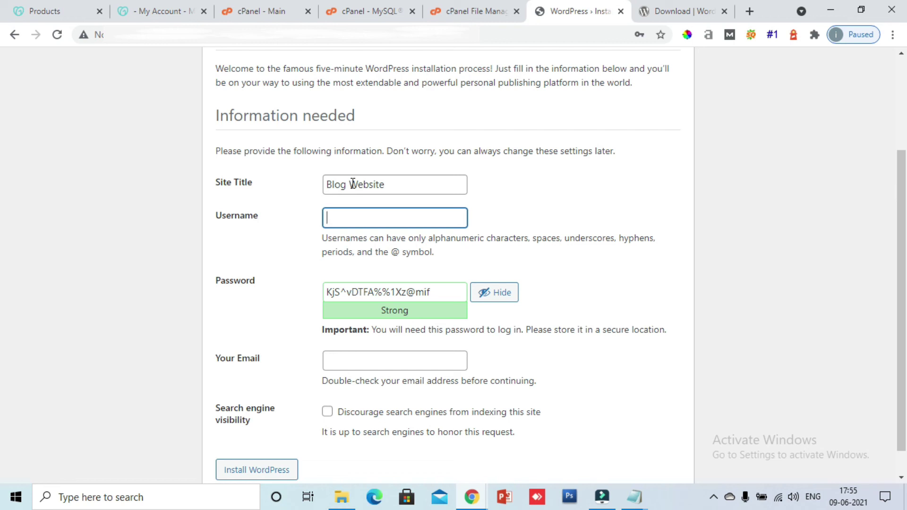
type("Admin")
key("Tab")
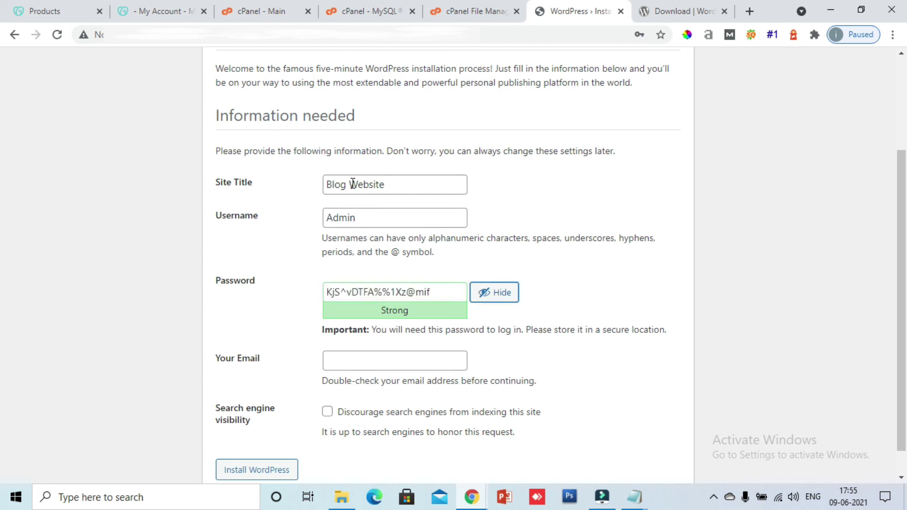
Step: Replace the generated password with a strong administrator password of your own
left_click(489, 294)
scroll(560, 315, "down", 1)
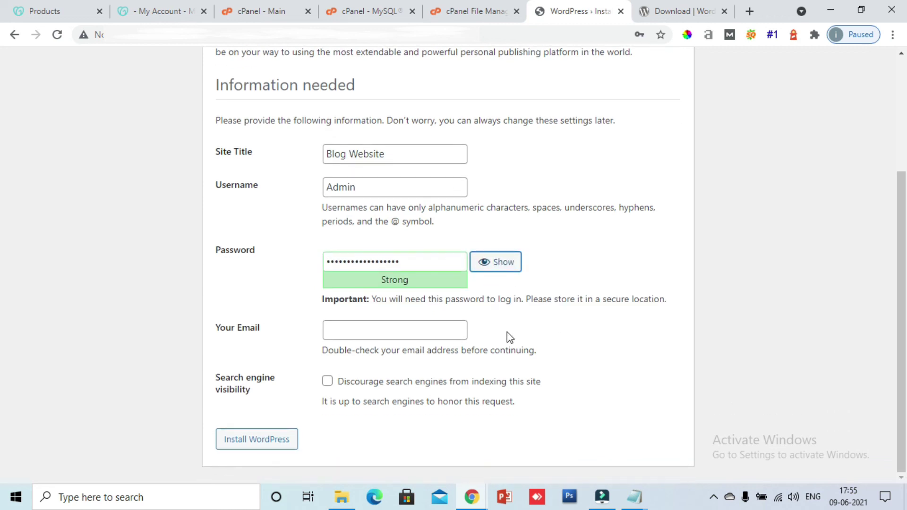
double_click(417, 266)
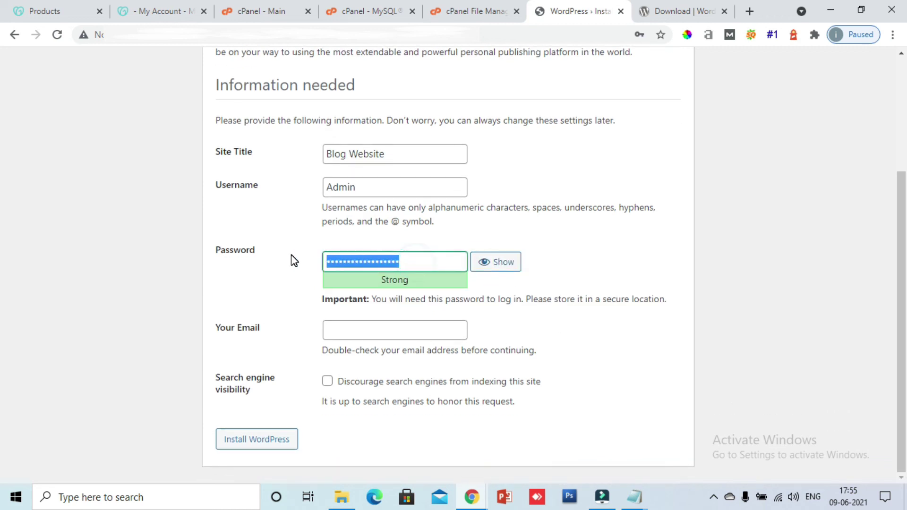
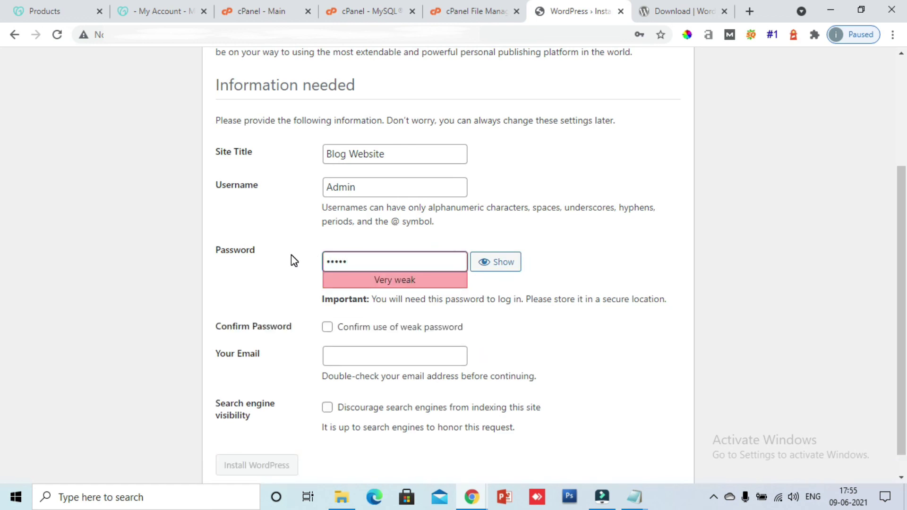
key("ctrl+a")
key("ctrl+a")
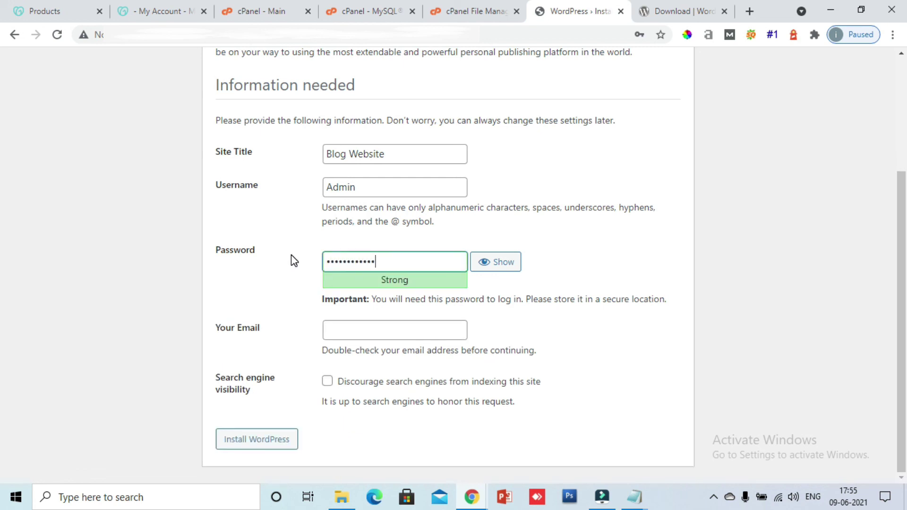
key("ctrl+a")
key("BackSpace")
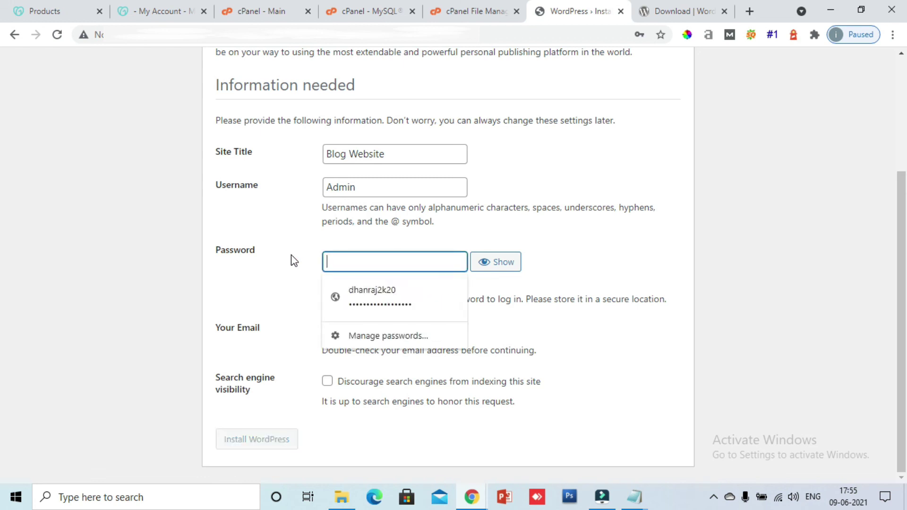
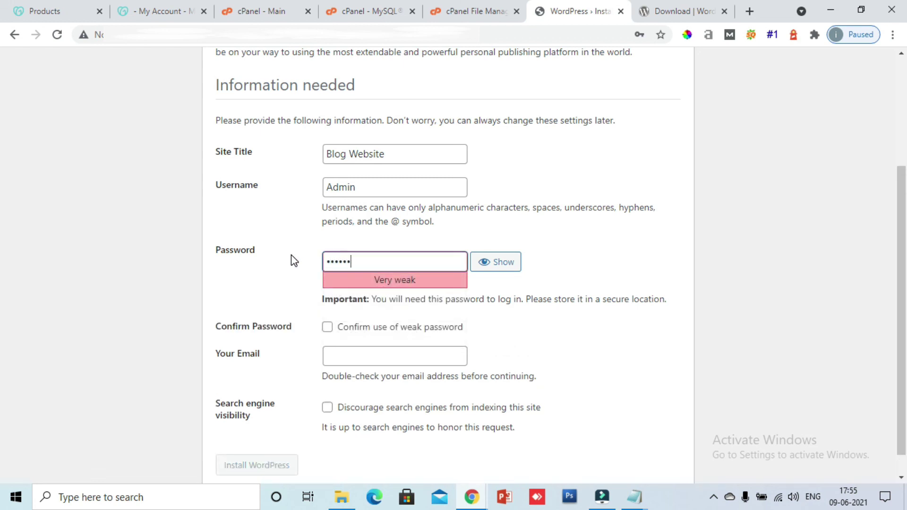
Step: Discourage search engines from indexing the site and install WordPress
key("Tab")
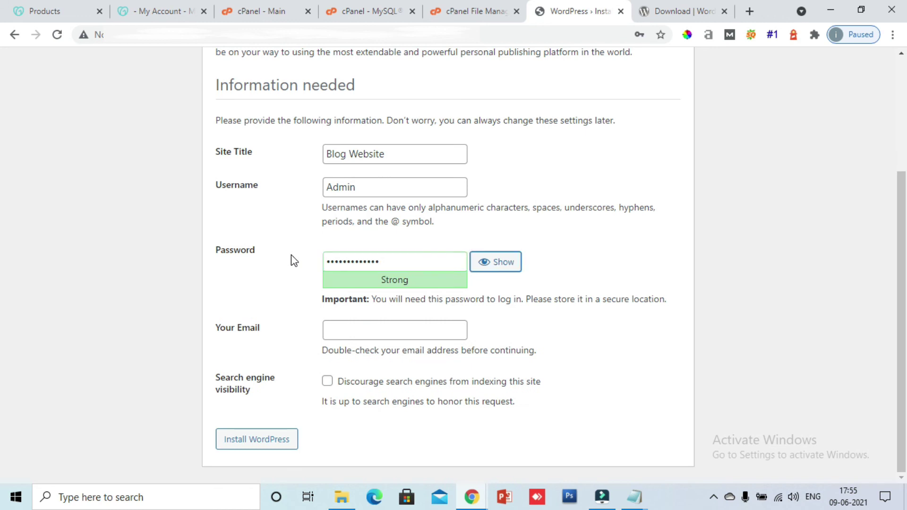
key("Tab")
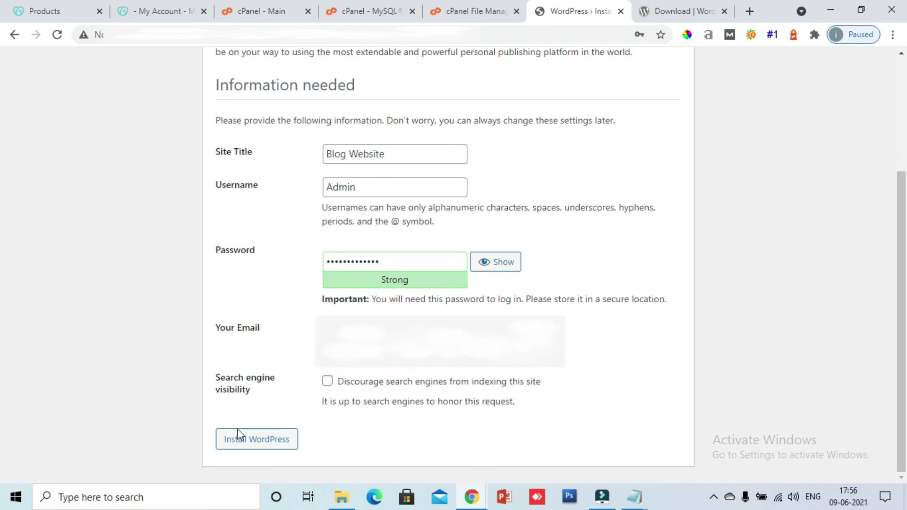
left_click(327, 382)
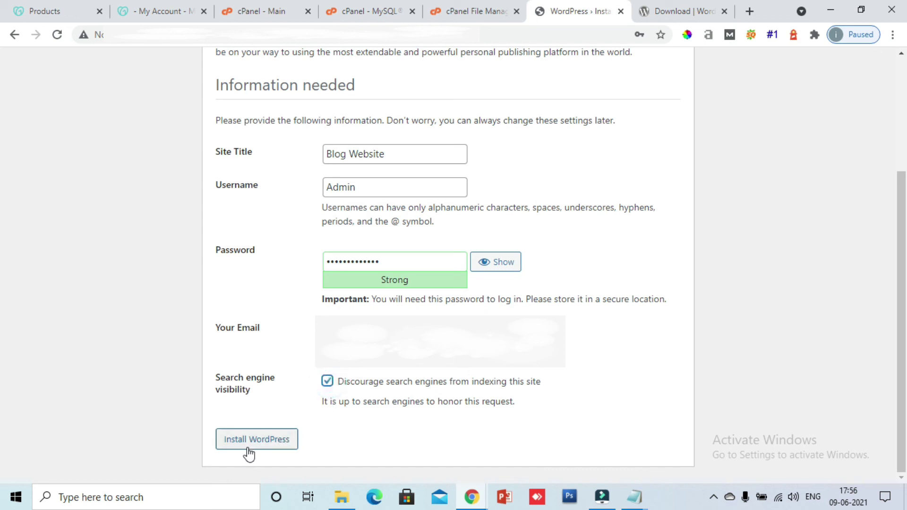
left_click(262, 444)
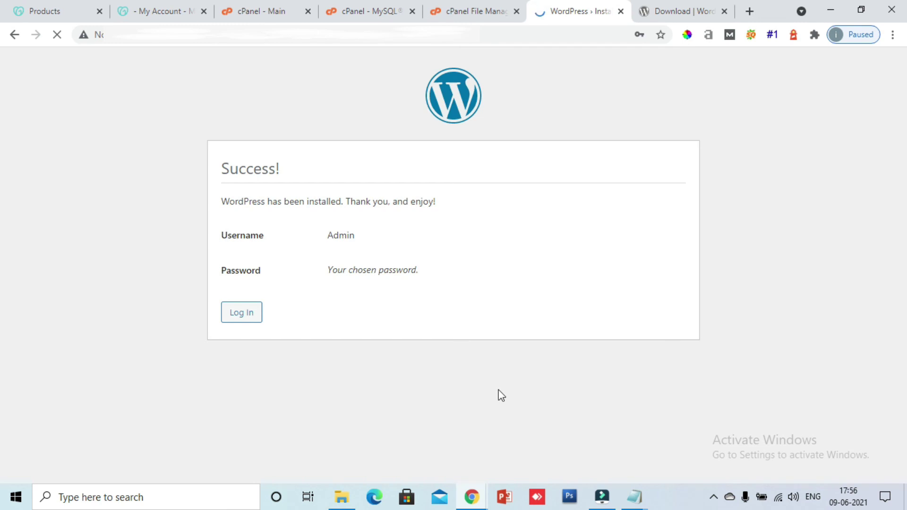
Step: From the Success page, log in as 'admin' with the new administrator password
left_click(246, 310)
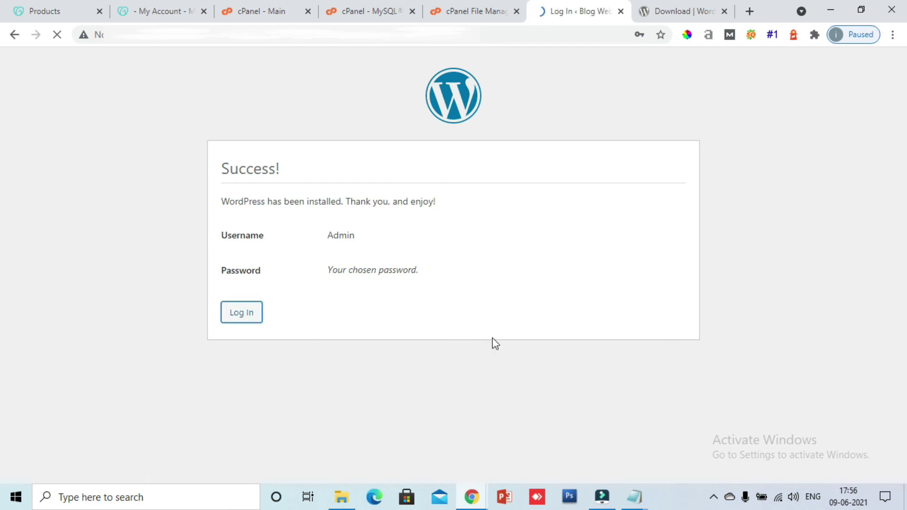
left_click(431, 243)
type("admin")
key("Tab")
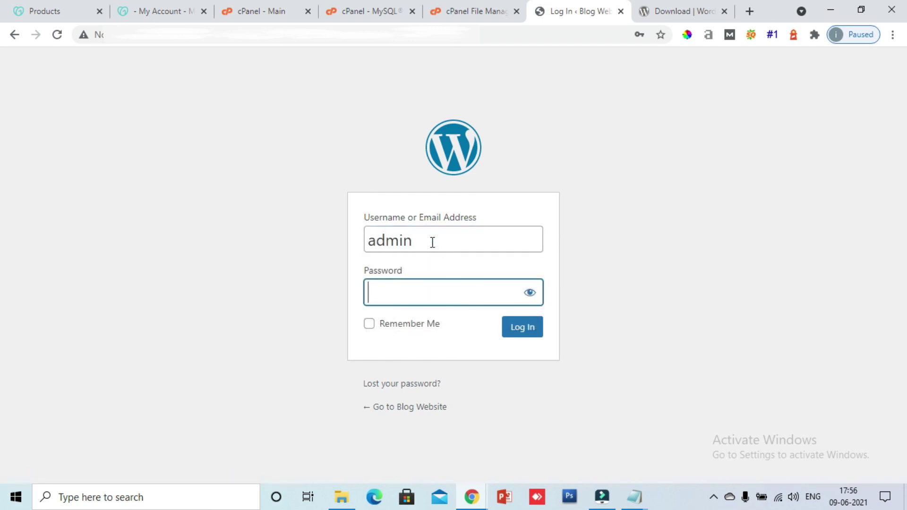
type("•••••••••••••")
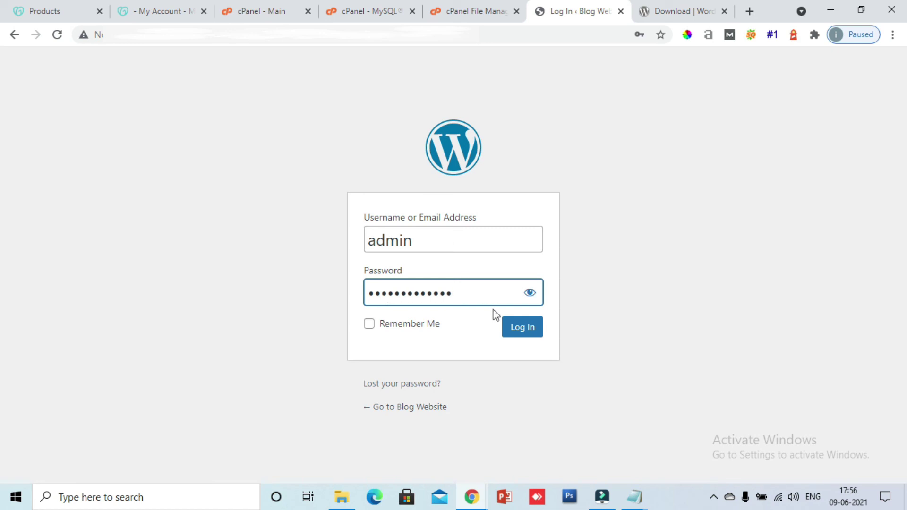
left_click(518, 332)
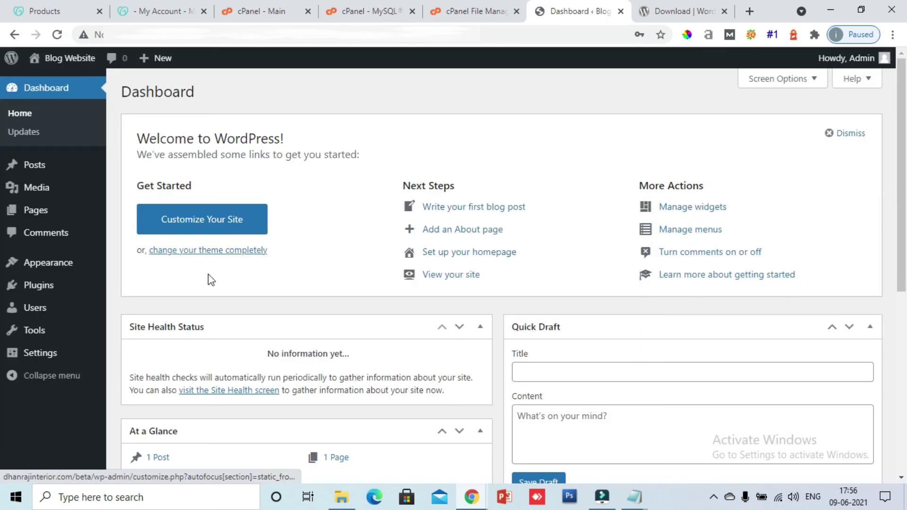
scroll(505, 324, "down", 6)
scroll(505, 333, "up", 4)
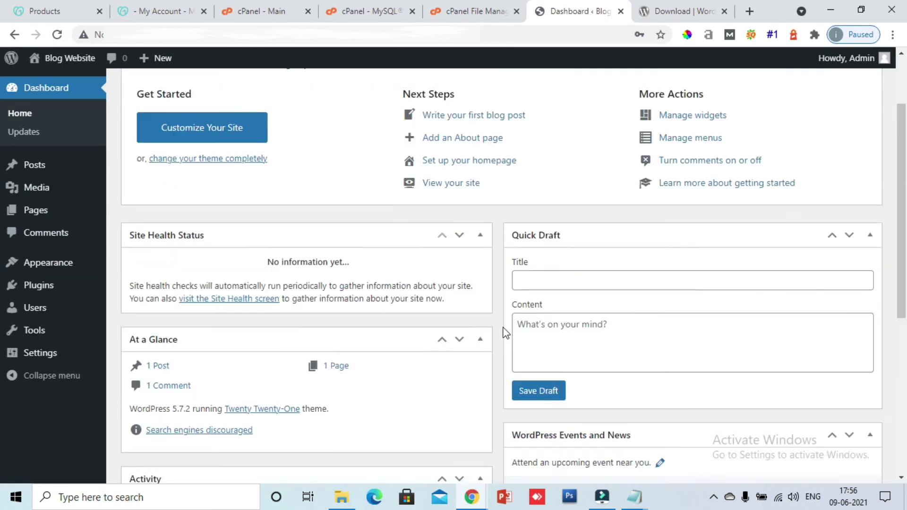
scroll(505, 333, "up", 3)
scroll(684, 313, "down", 8)
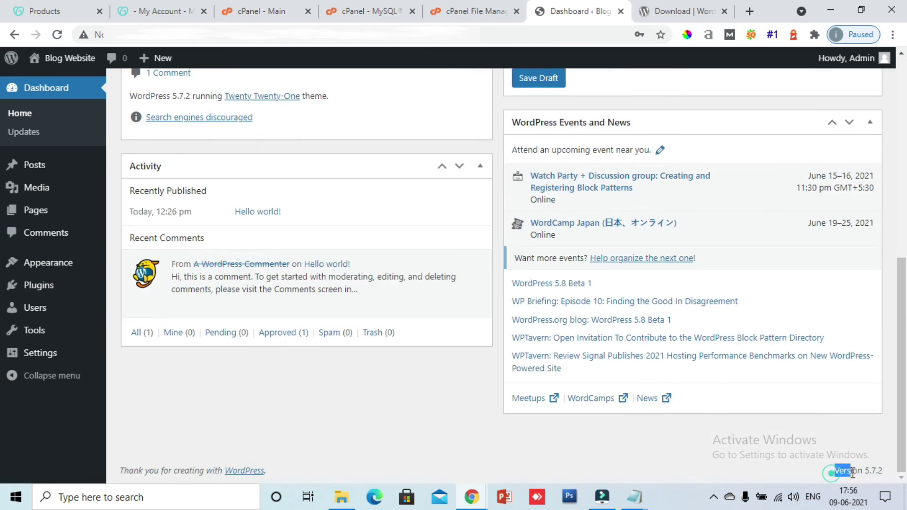
left_click_drag(834, 475, 884, 471)
left_click_drag(902, 428, 906, 227)
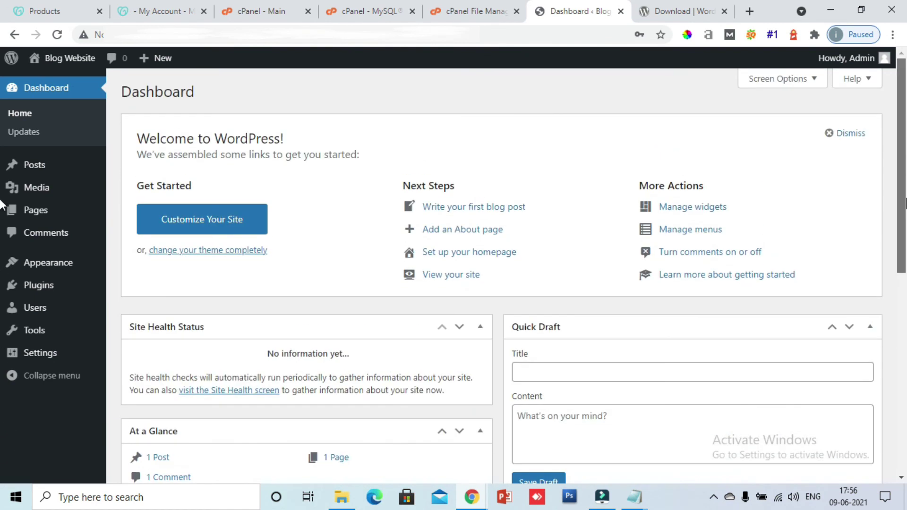
left_click(302, 93)
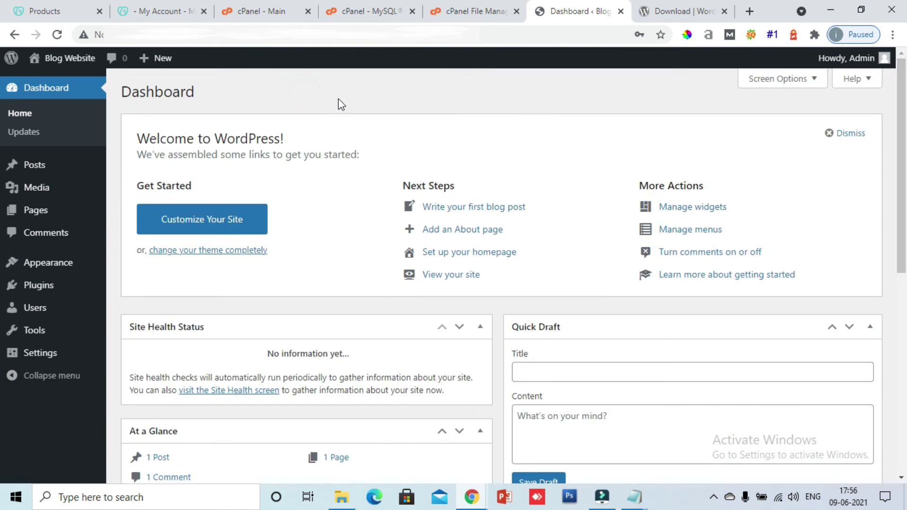